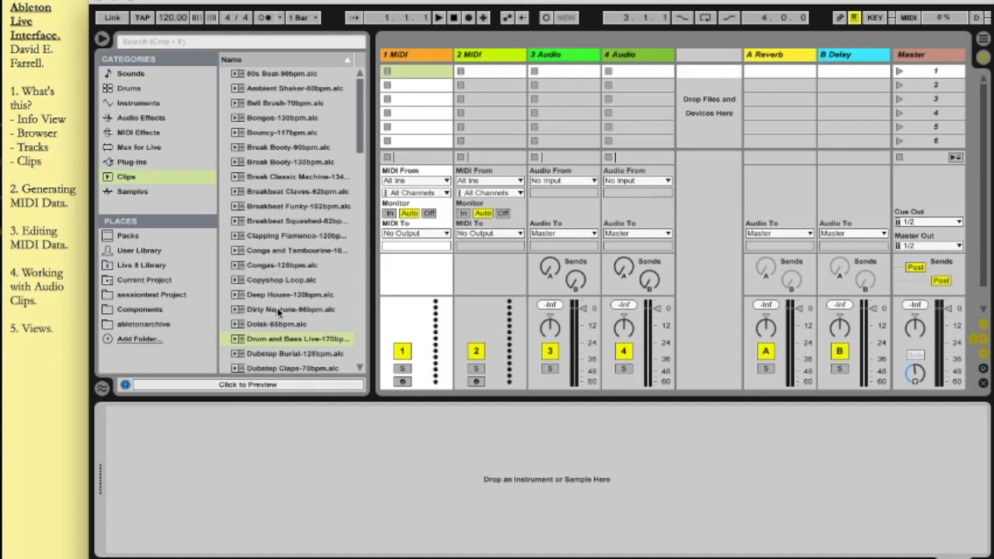
Hide and reshow the browser, the Info View and the device view
{"action": "left_click", "coordinate": [100, 40]}
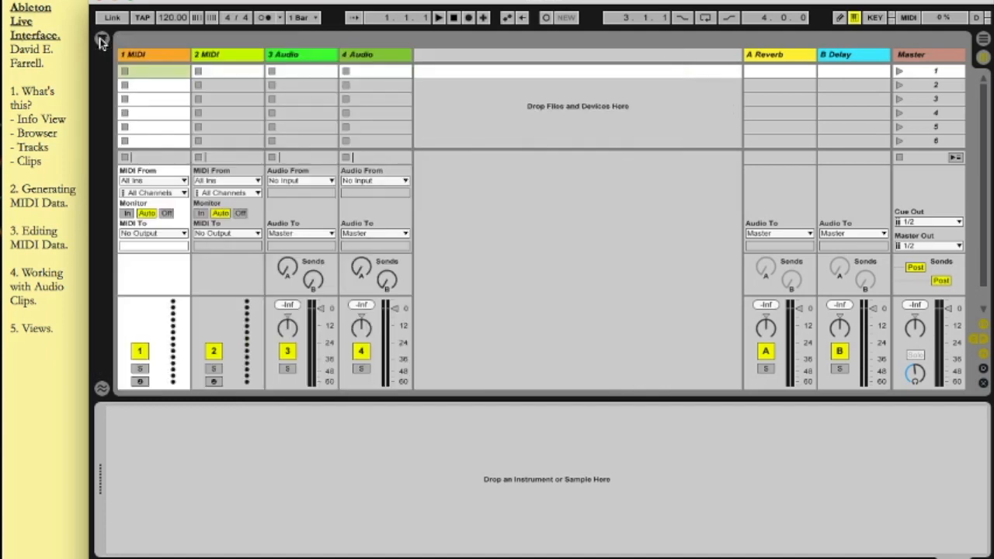
{"action": "left_click", "coordinate": [100, 40]}
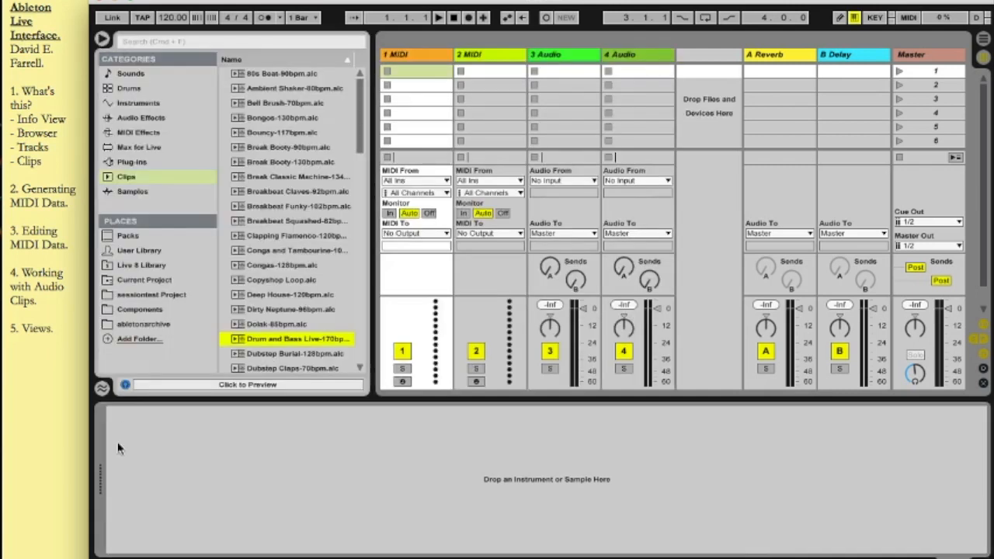
{"action": "left_click", "coordinate": [106, 555]}
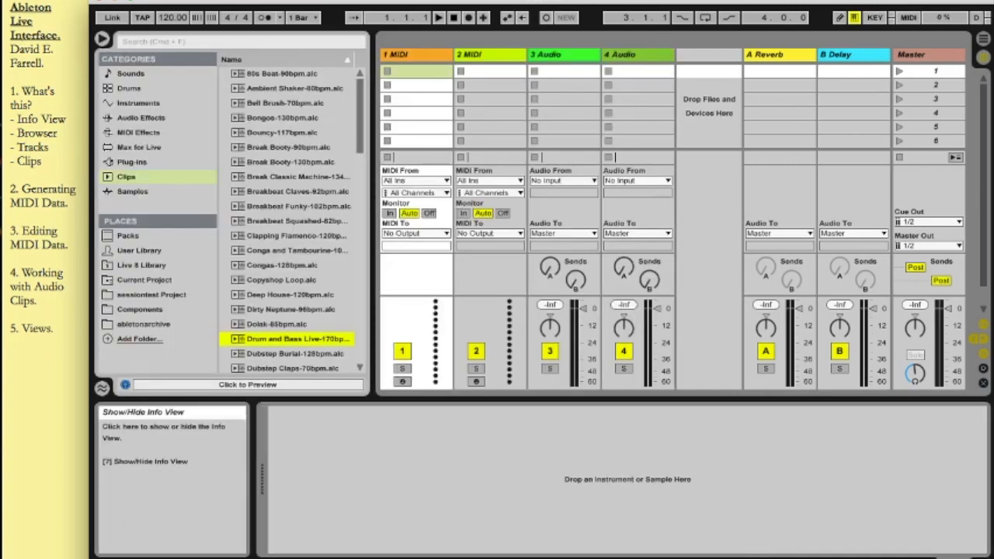
{"action": "left_click", "coordinate": [105, 554]}
{"action": "key", "text": "super+alt+l"}
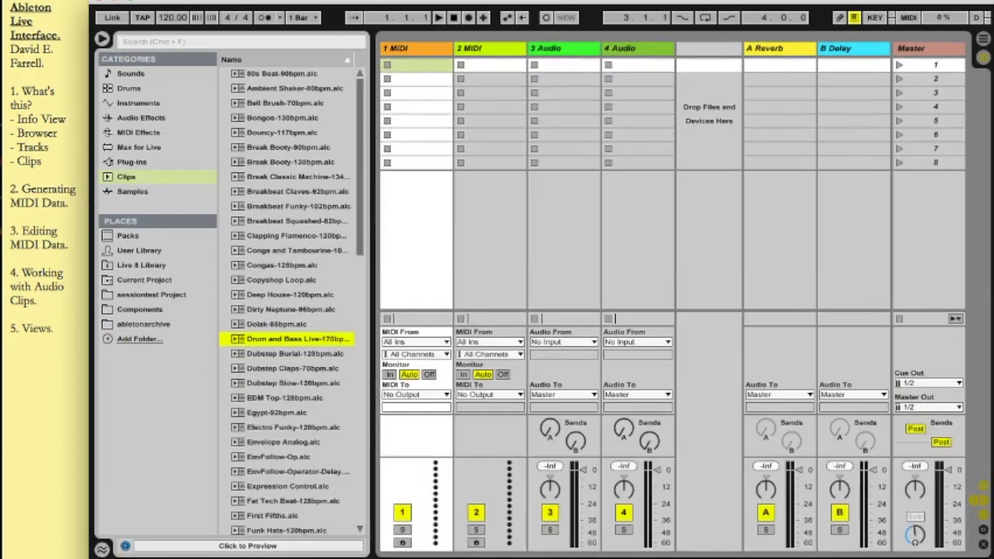
{"action": "left_click", "coordinate": [969, 547]}
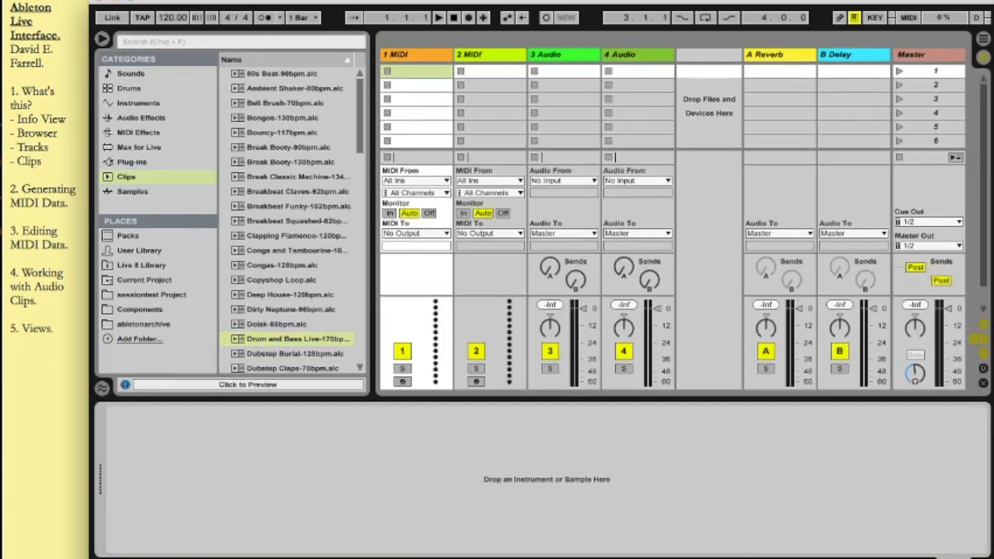
Open the Info View to examine its help text, and close it again
{"action": "left_click", "coordinate": [106, 555]}
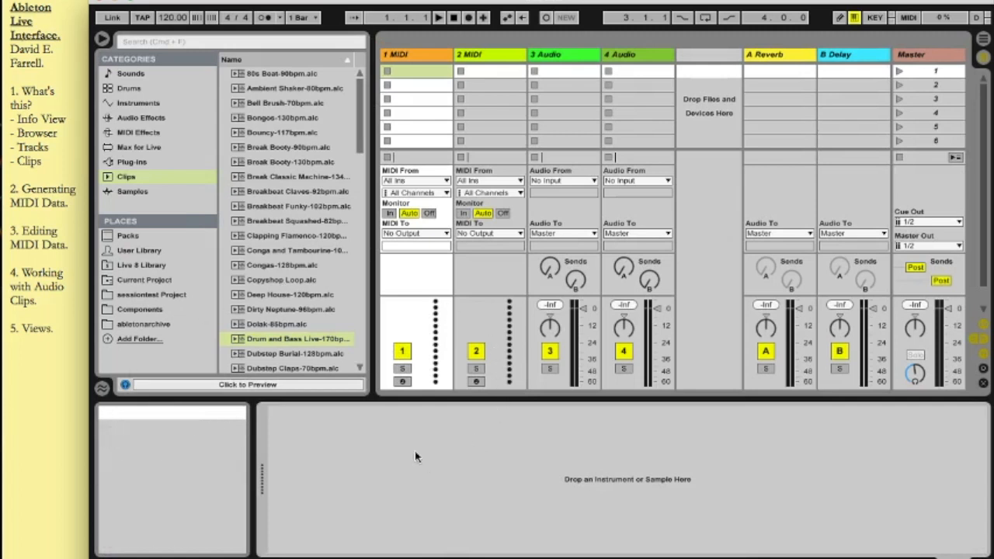
{"action": "mouse_move", "coordinate": [191, 480]}
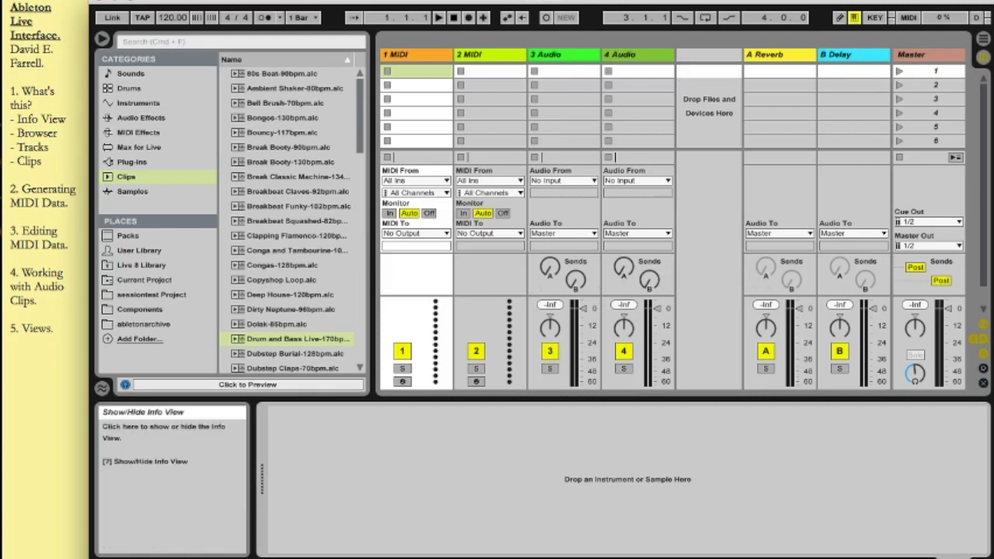
{"action": "left_click", "coordinate": [102, 558]}
{"action": "left_click", "coordinate": [101, 557]}
{"action": "key", "text": "?"}
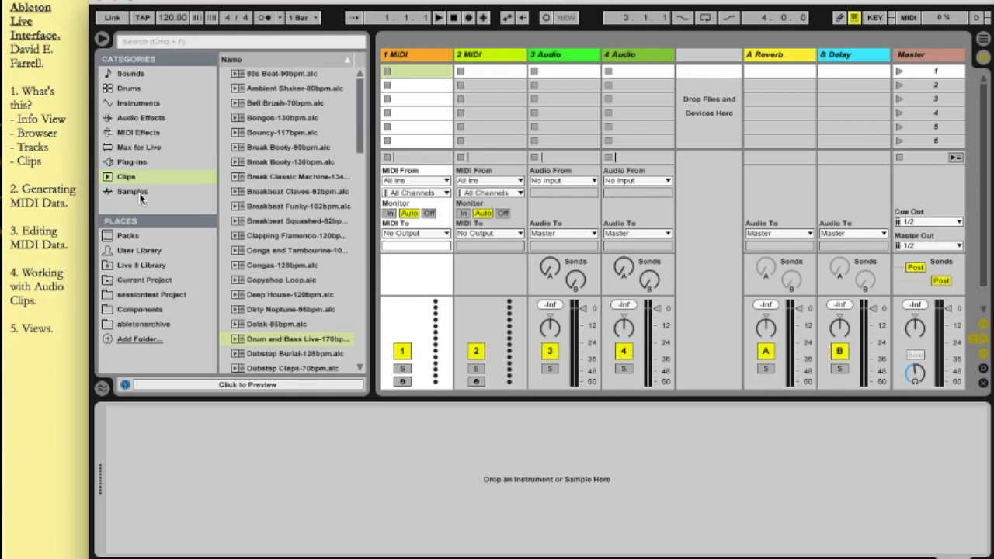
Browse the Sounds, Clips and Samples categories, and preview the A-Conga Hi Slap 1, A-Conga Low Slap 2 and A-Kick Remo 1 A samples
{"action": "left_click", "coordinate": [161, 76]}
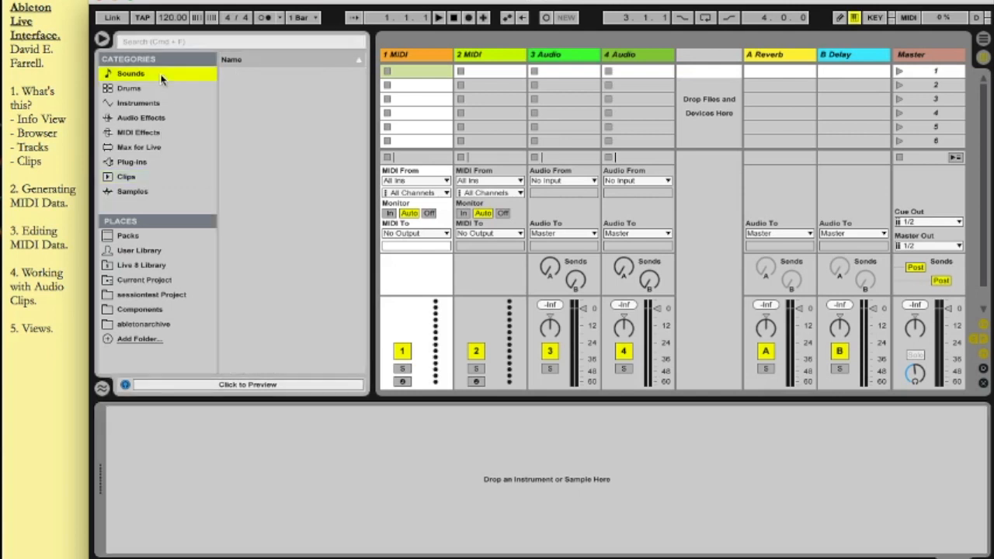
{"action": "left_click", "coordinate": [140, 178]}
{"action": "left_click", "coordinate": [142, 194]}
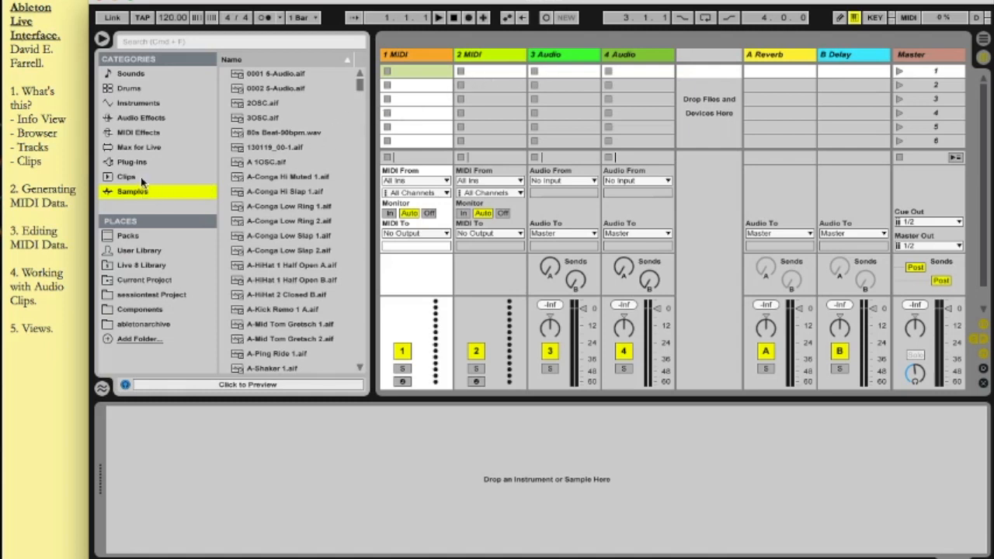
{"action": "left_click", "coordinate": [299, 194]}
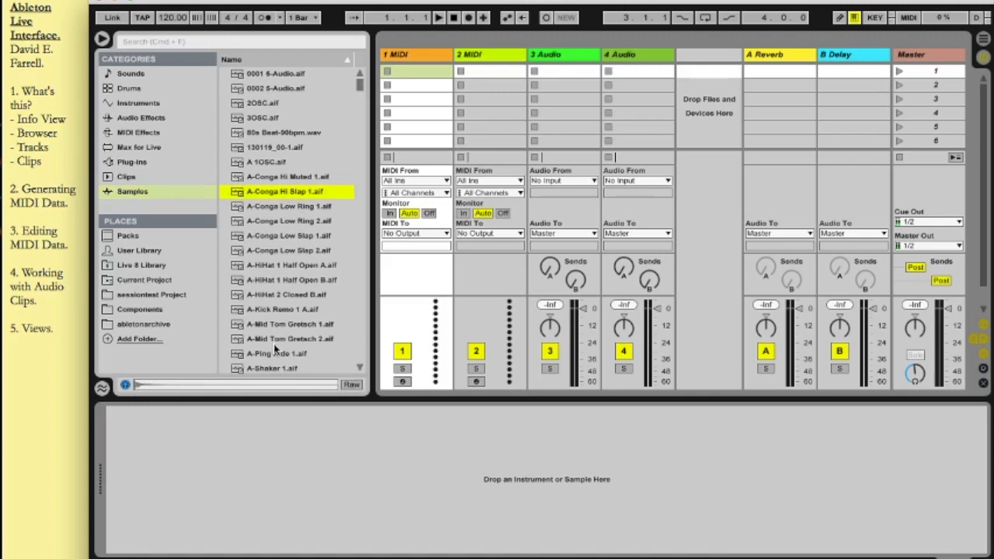
{"action": "left_click", "coordinate": [278, 251]}
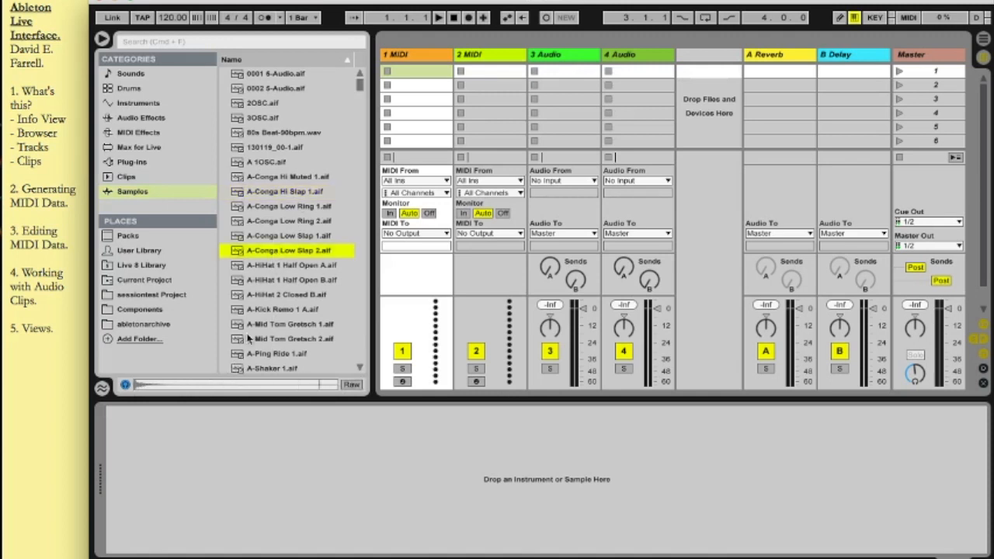
{"action": "left_click", "coordinate": [290, 311]}
Preview the Congas-128bpm and Dolak-85bpm clips from the Clips category, adjusting the cue volume between them
{"action": "left_click", "coordinate": [182, 179]}
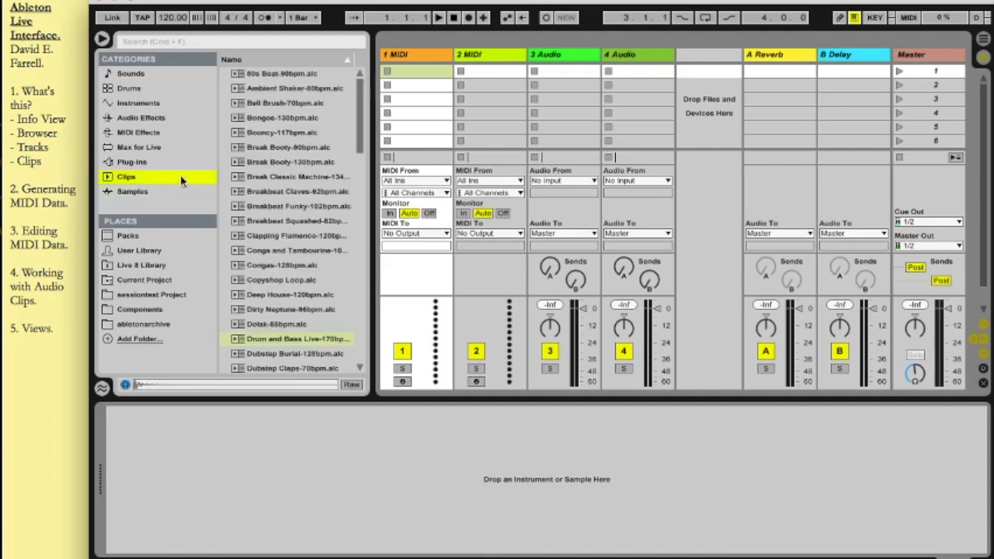
{"action": "left_click", "coordinate": [284, 266]}
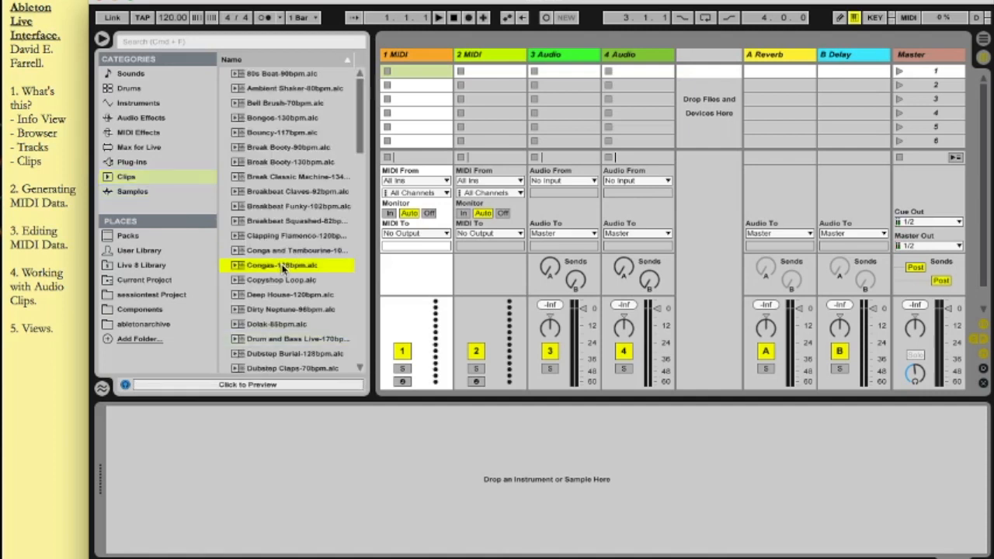
{"action": "left_click", "coordinate": [241, 383]}
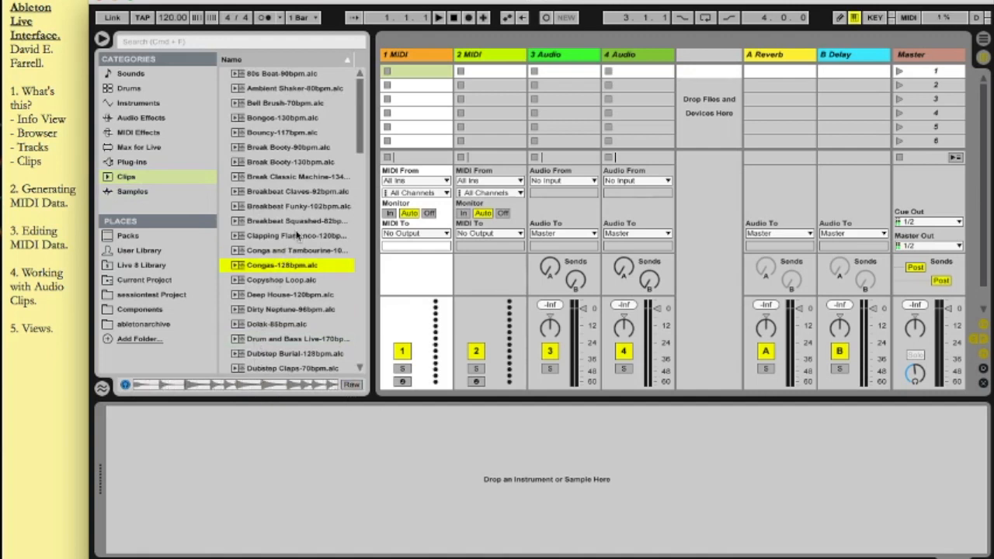
{"action": "left_click", "coordinate": [917, 375]}
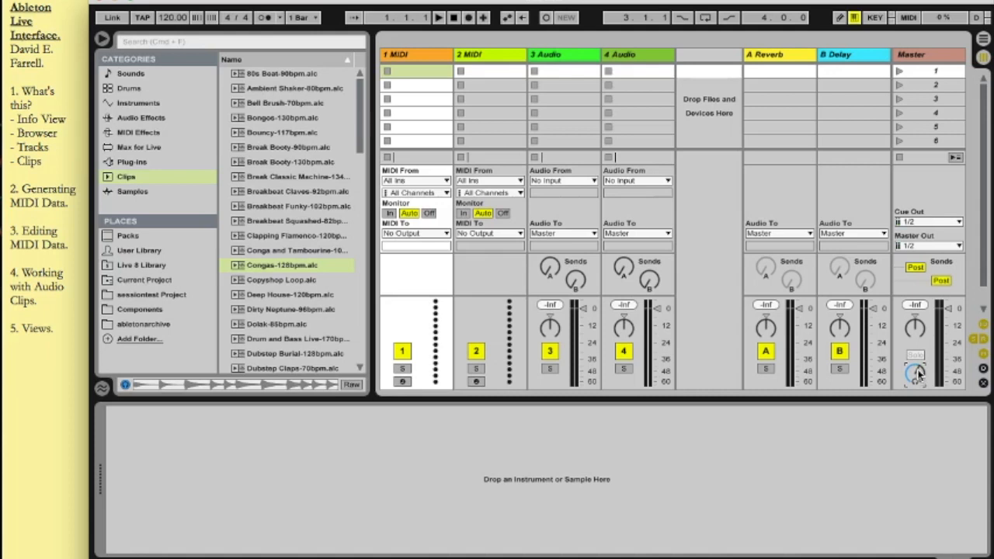
{"action": "left_click", "coordinate": [286, 323]}
{"action": "left_click", "coordinate": [251, 387]}
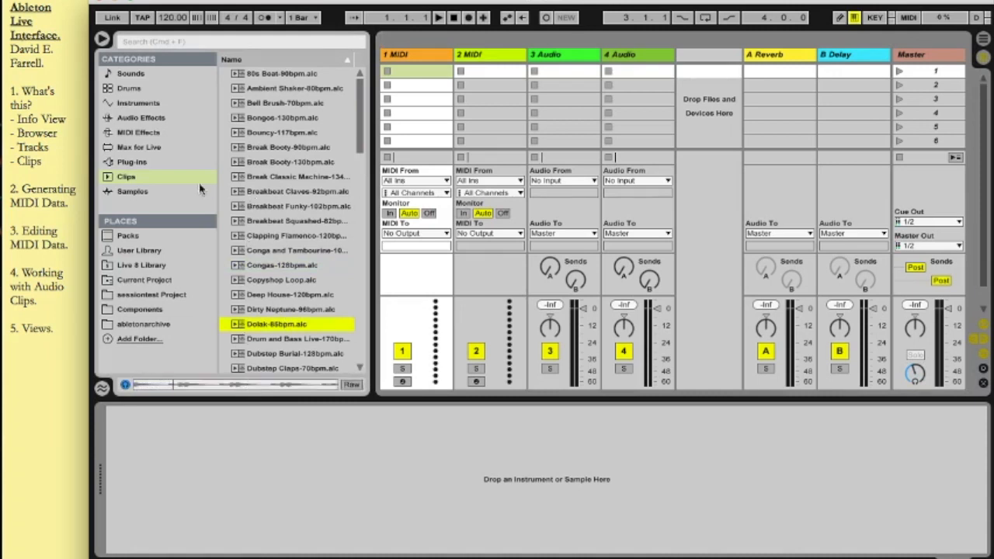
{"action": "left_click", "coordinate": [325, 237]}
Load the Operator instrument onto the first MIDI track and play a test note
{"action": "left_click", "coordinate": [154, 107]}
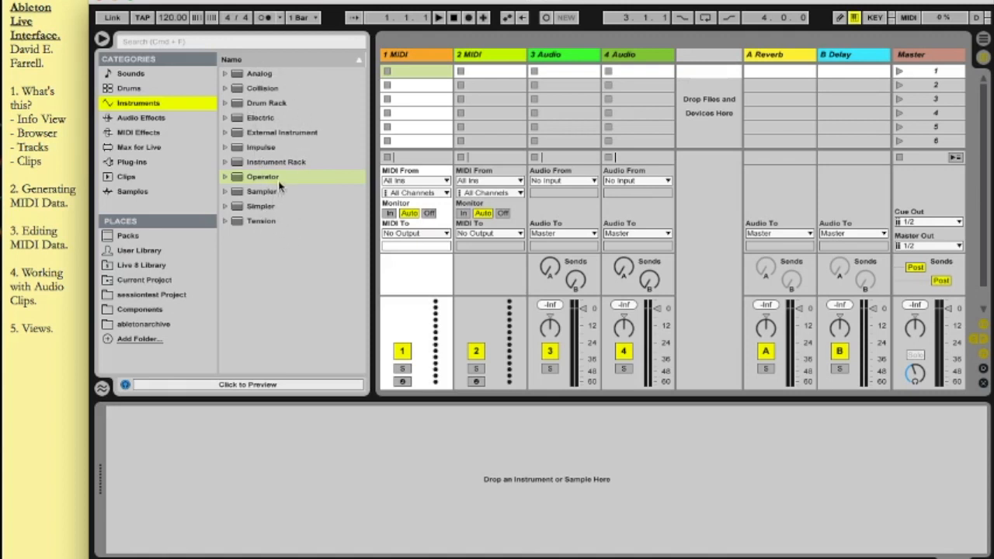
{"action": "left_click_drag", "start_coordinate": [263, 181], "coordinate": [396, 81]}
{"action": "left_click_drag", "start_coordinate": [409, 60], "coordinate": [409, 58]}
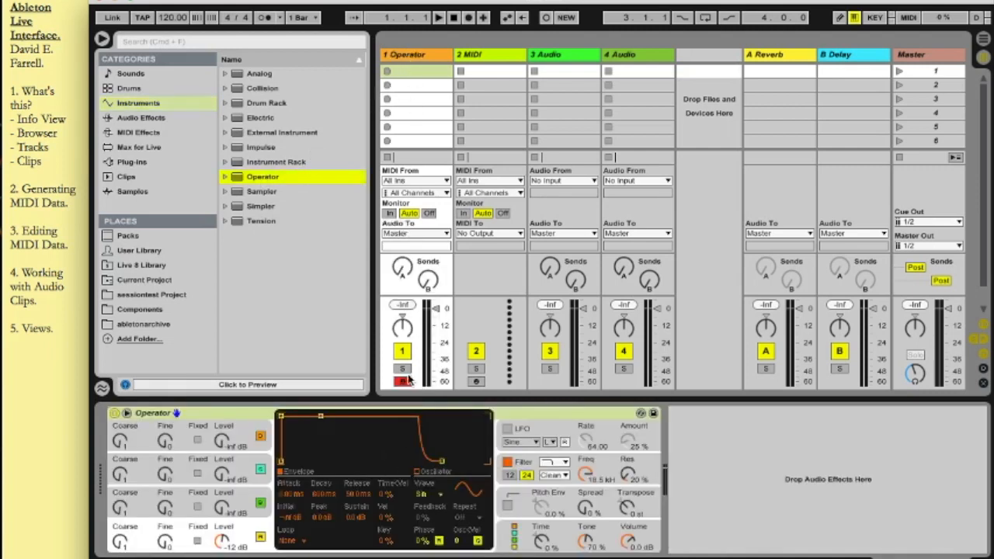
{"action": "key", "text": "a"}
Replace the first track's instrument with Operator's FM Koto preset from Guitar & Plucked, and collapse the Operator presets
{"action": "left_click", "coordinate": [225, 177]}
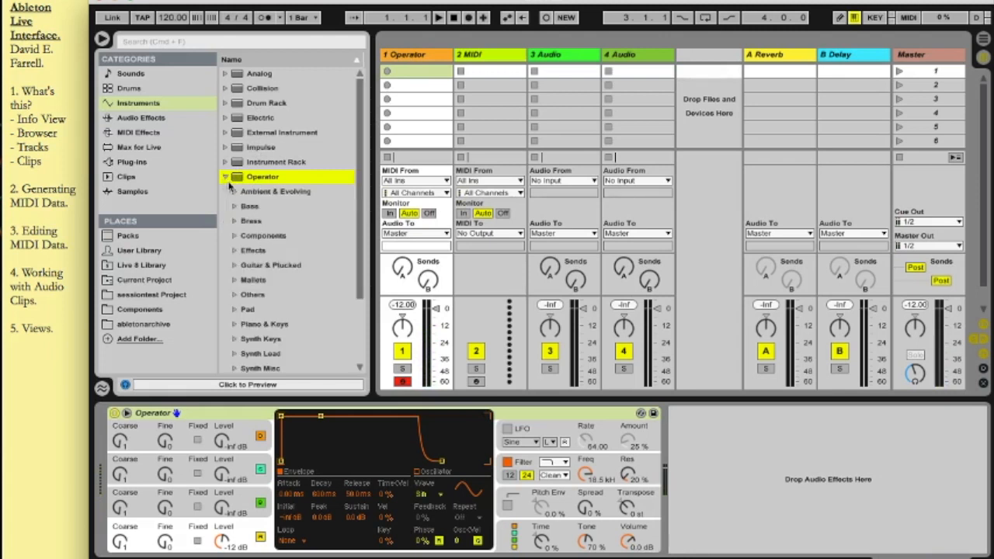
{"action": "left_click", "coordinate": [236, 267]}
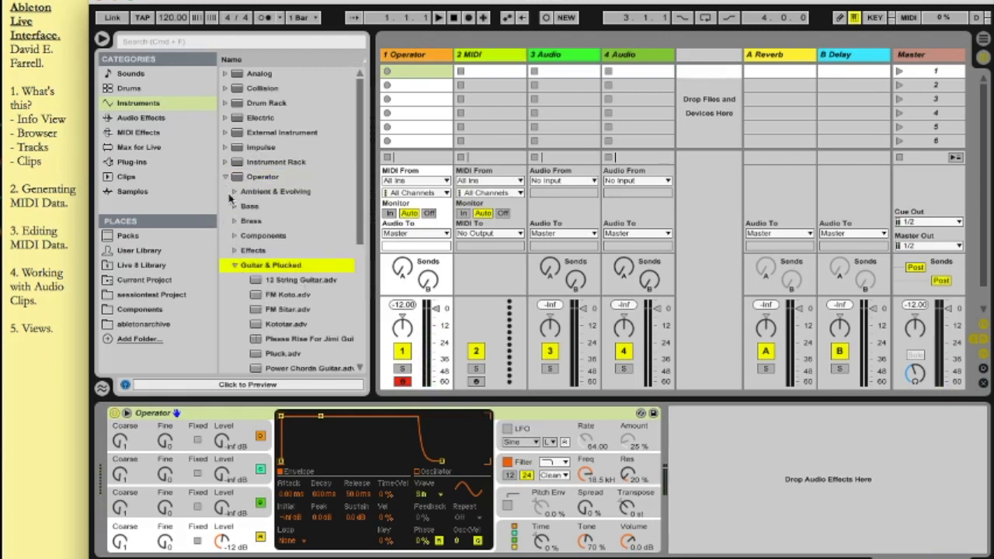
{"action": "scroll", "coordinate": [233, 211], "scroll_direction": "down", "scroll_amount": 2}
{"action": "scroll", "coordinate": [233, 212], "scroll_direction": "down", "scroll_amount": 1}
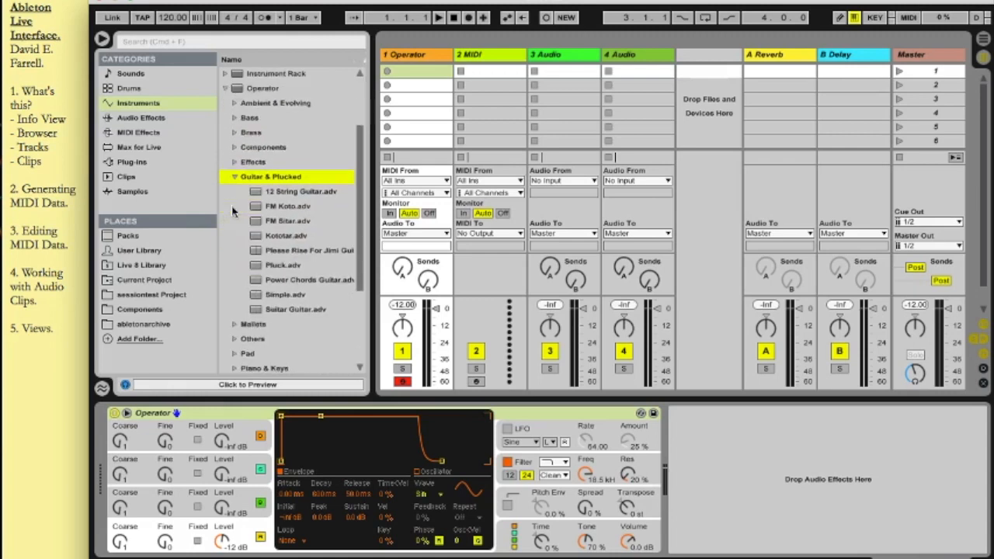
{"action": "left_click", "coordinate": [289, 207]}
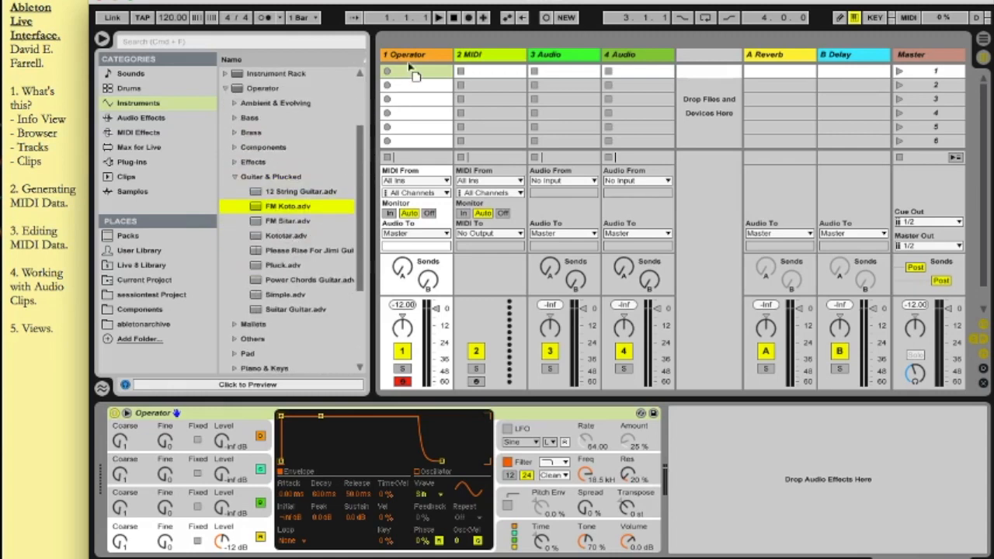
{"action": "left_click_drag", "start_coordinate": [412, 53], "coordinate": [412, 55]}
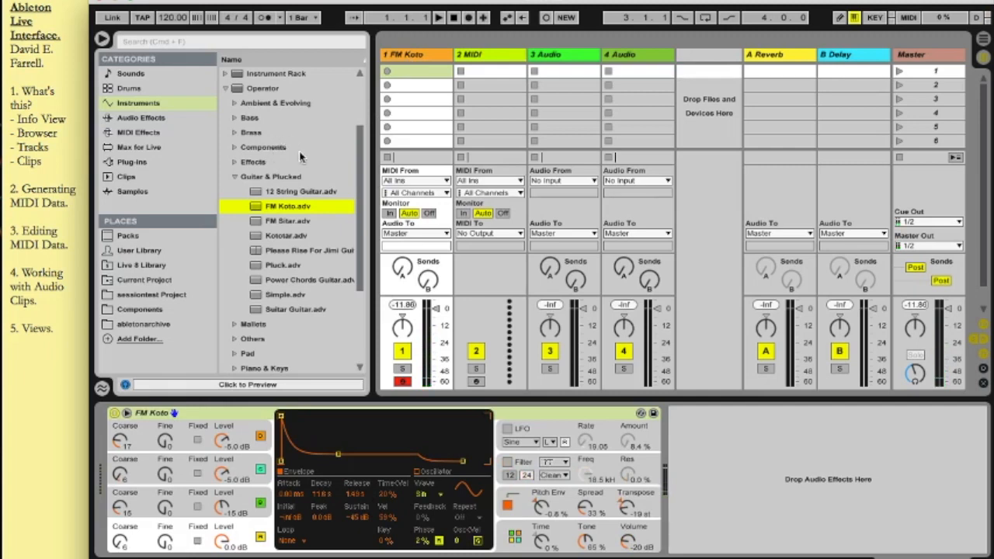
{"action": "left_click", "coordinate": [226, 88]}
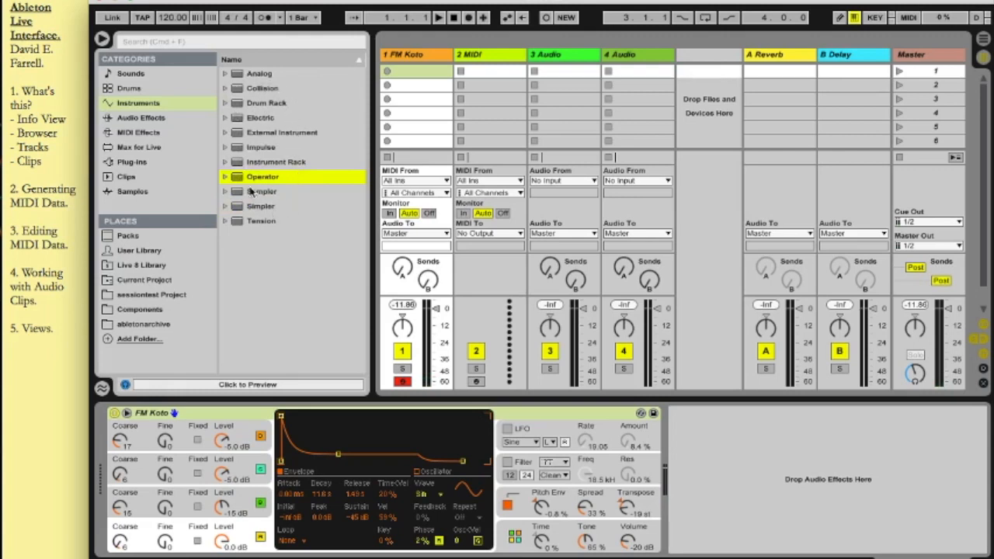
Browse the audio effects and add EQ Eight after the FM Koto instrument on the first track
{"action": "left_click", "coordinate": [151, 118]}
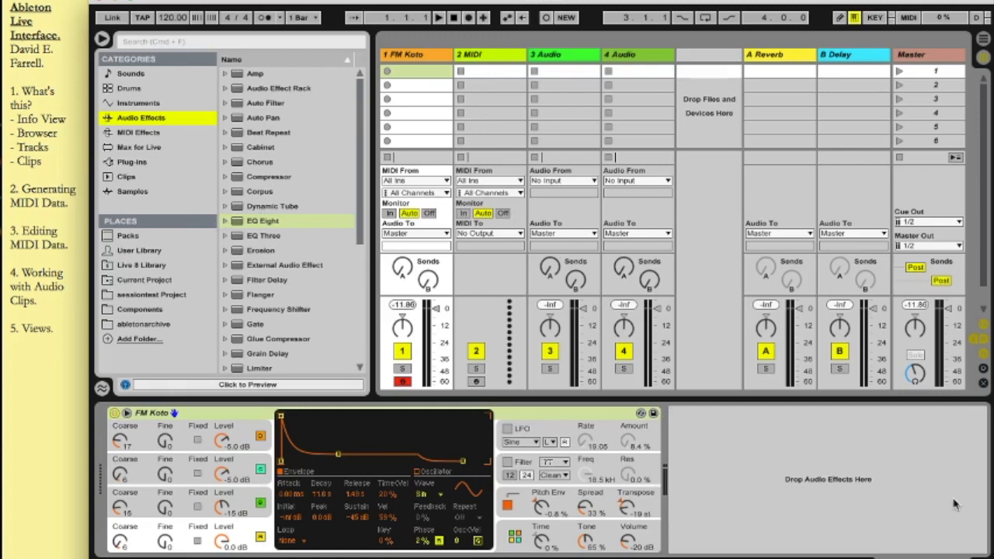
{"action": "scroll", "coordinate": [284, 179], "scroll_direction": "down", "scroll_amount": 5}
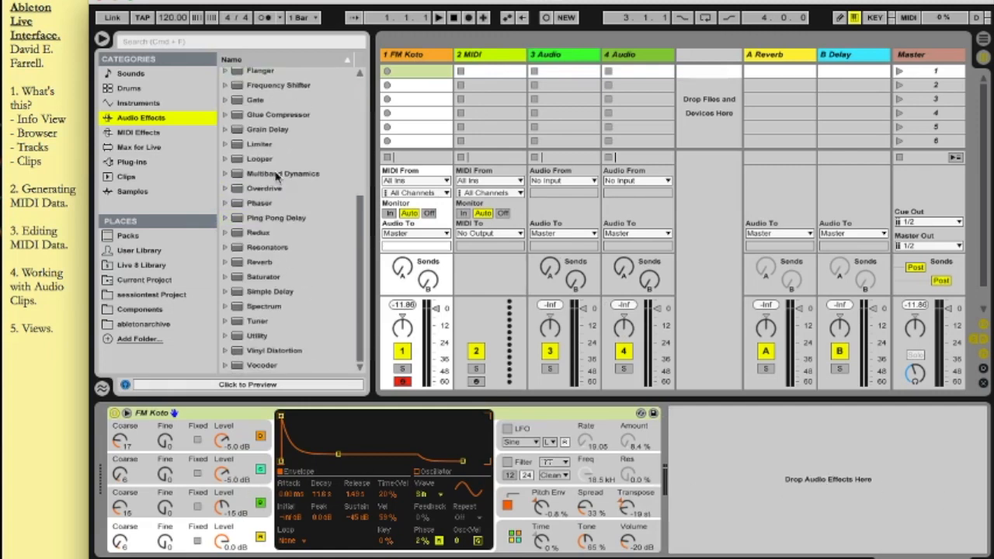
{"action": "left_click", "coordinate": [250, 264]}
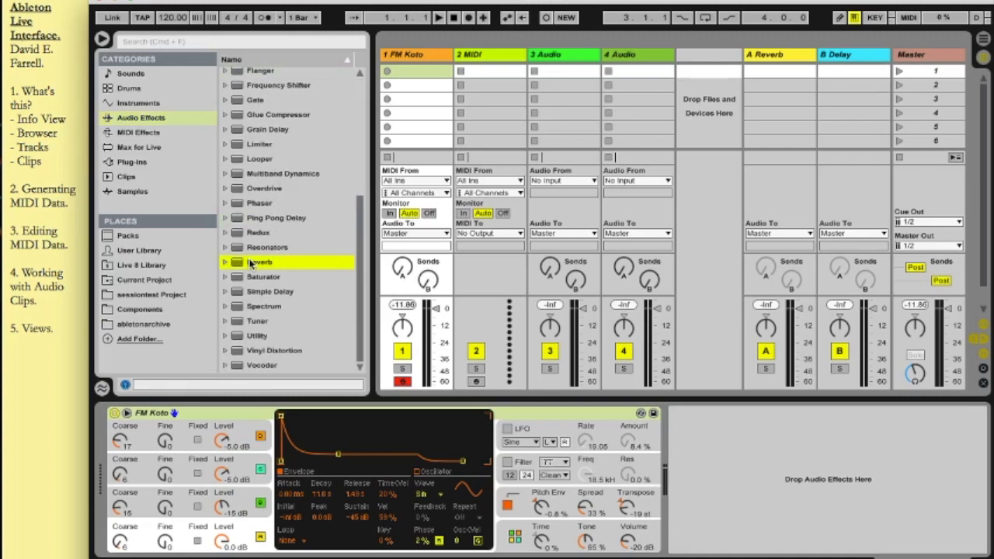
{"action": "left_click", "coordinate": [277, 292]}
{"action": "scroll", "coordinate": [328, 274], "scroll_direction": "up", "scroll_amount": 3}
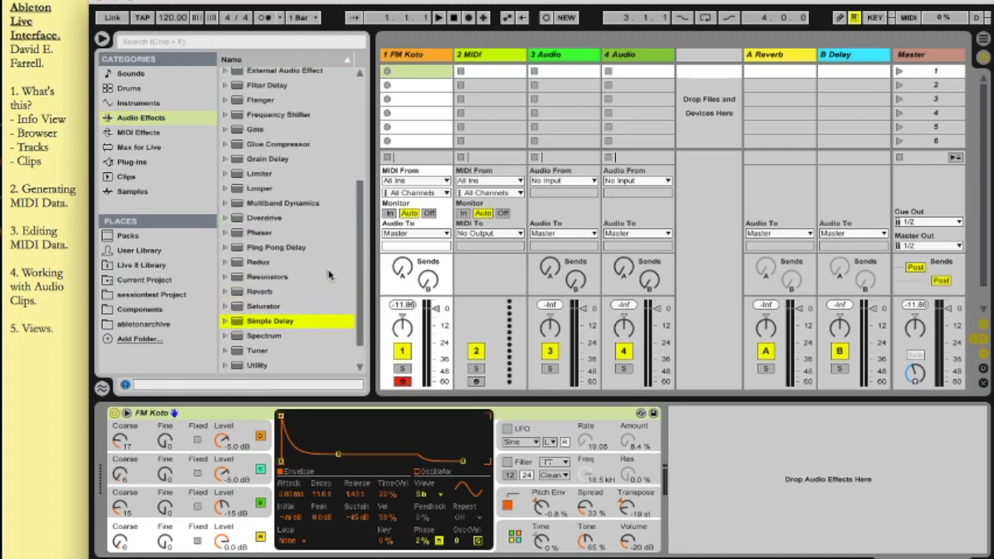
{"action": "left_click", "coordinate": [256, 115]}
{"action": "scroll", "coordinate": [255, 117], "scroll_direction": "up", "scroll_amount": 4}
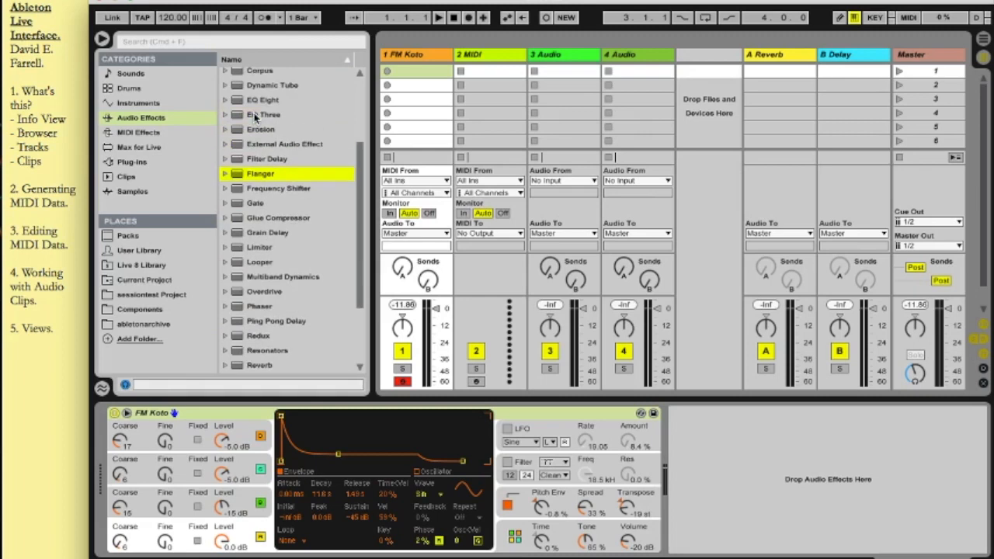
{"action": "left_click", "coordinate": [273, 101]}
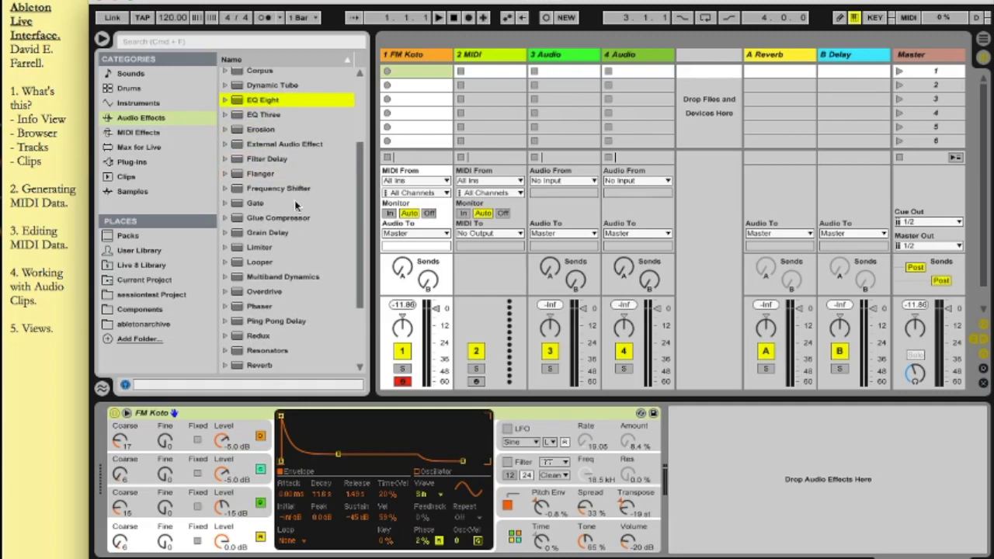
{"action": "left_click_drag", "start_coordinate": [278, 103], "coordinate": [723, 465]}
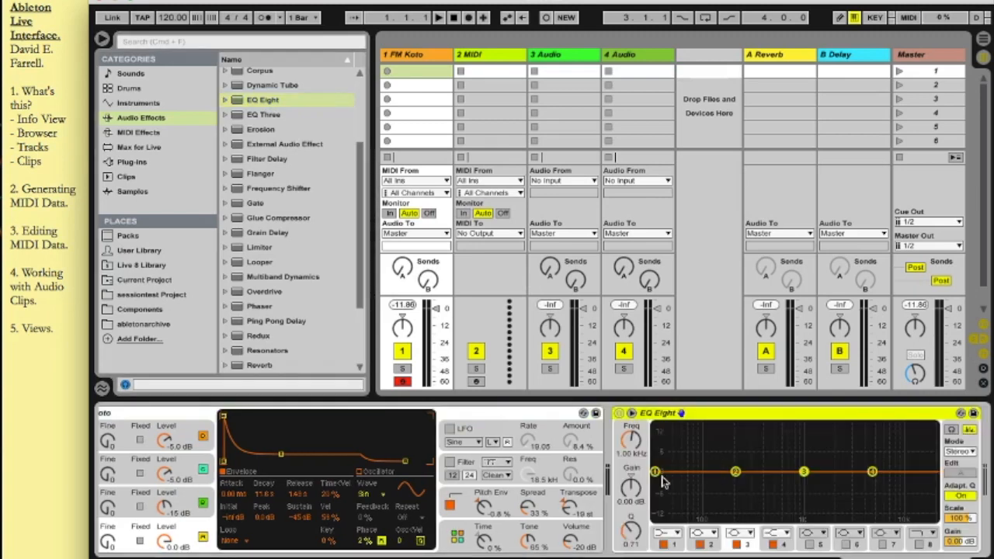
In EQ Eight, boost band 2 by about 8 dB near 190 Hz and cut band 3 by about 9.3 dB near 1.80 kHz
{"action": "left_click", "coordinate": [736, 473]}
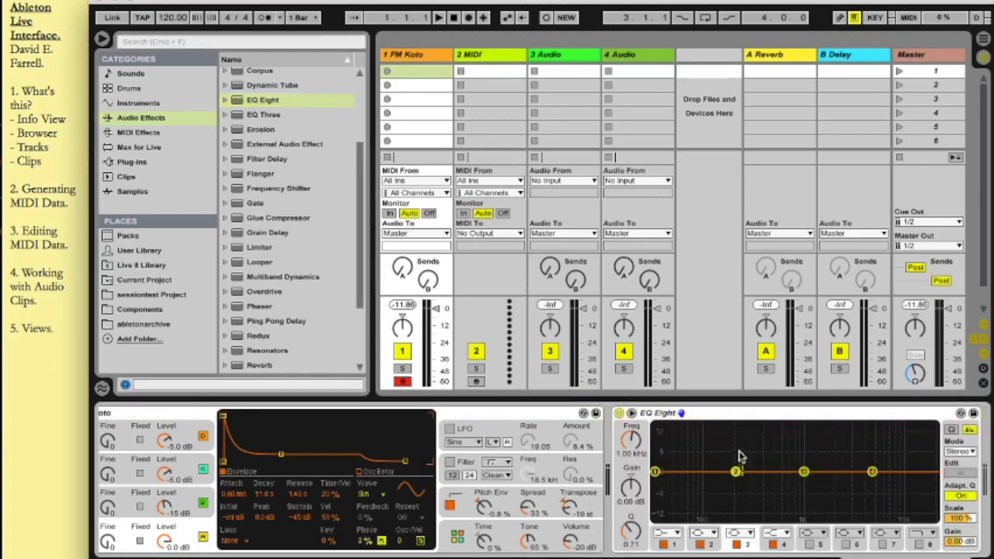
{"action": "left_click_drag", "start_coordinate": [736, 472], "coordinate": [732, 447]}
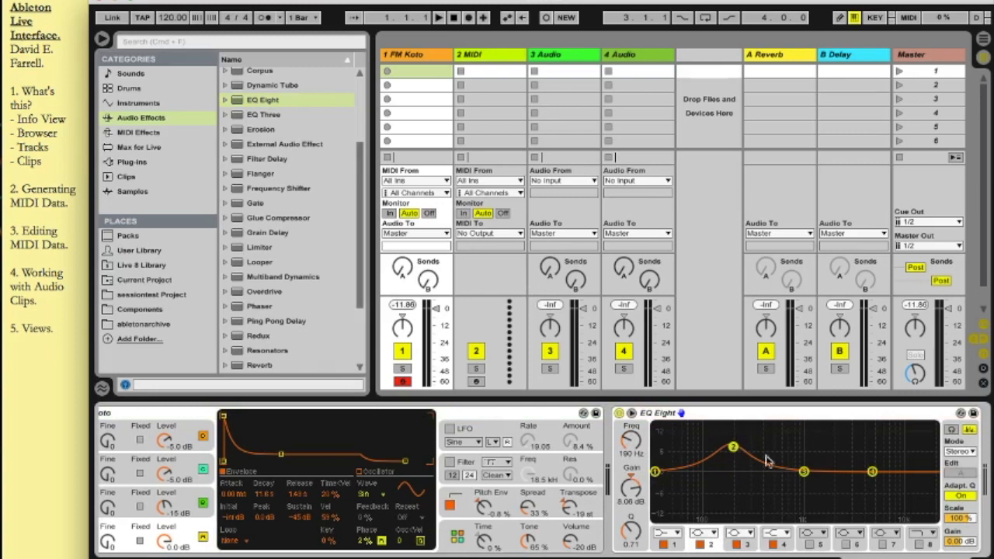
{"action": "left_click_drag", "start_coordinate": [803, 476], "coordinate": [829, 501]}
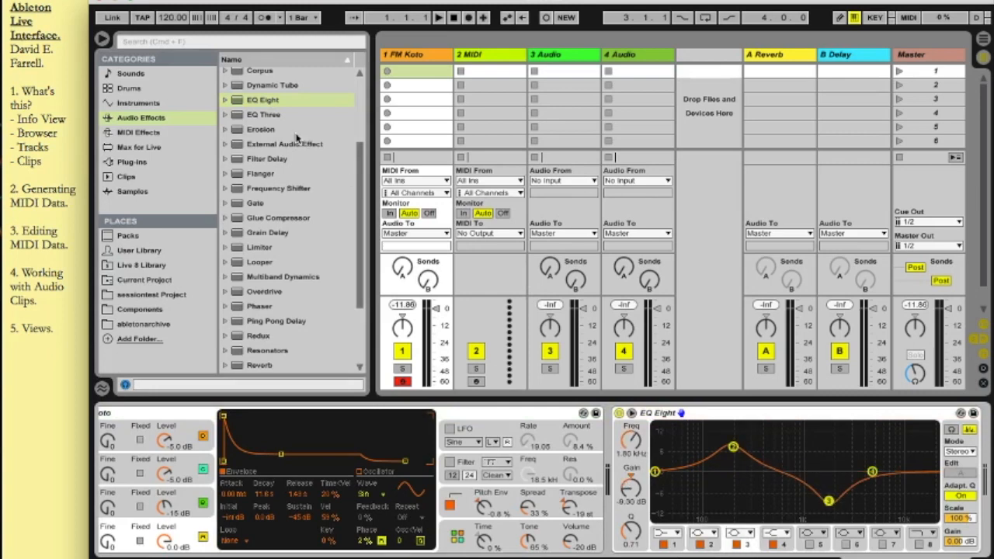
Add the Kick EQ 3 preset from EQ Eight's Drums presets to the first track's device chain
{"action": "left_click", "coordinate": [226, 100]}
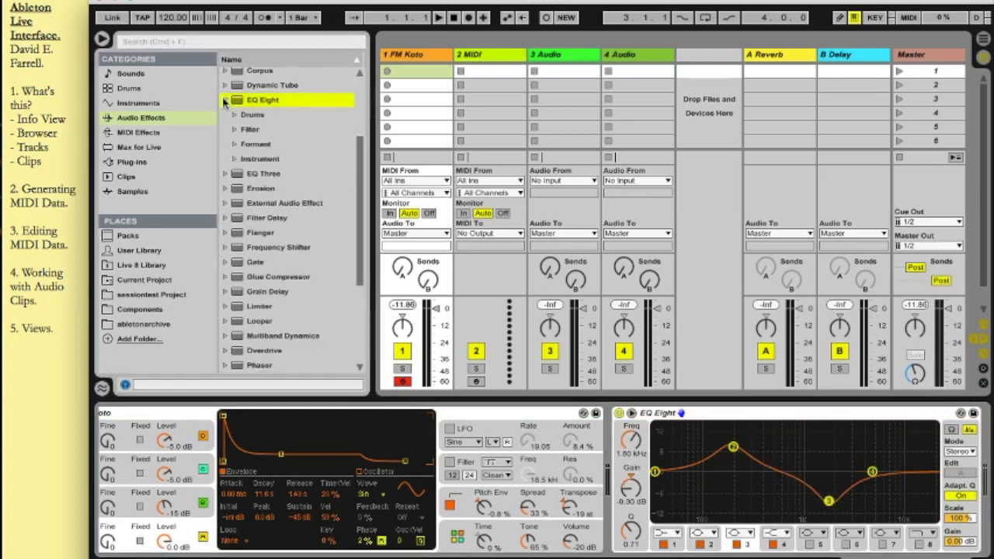
{"action": "left_click", "coordinate": [234, 116]}
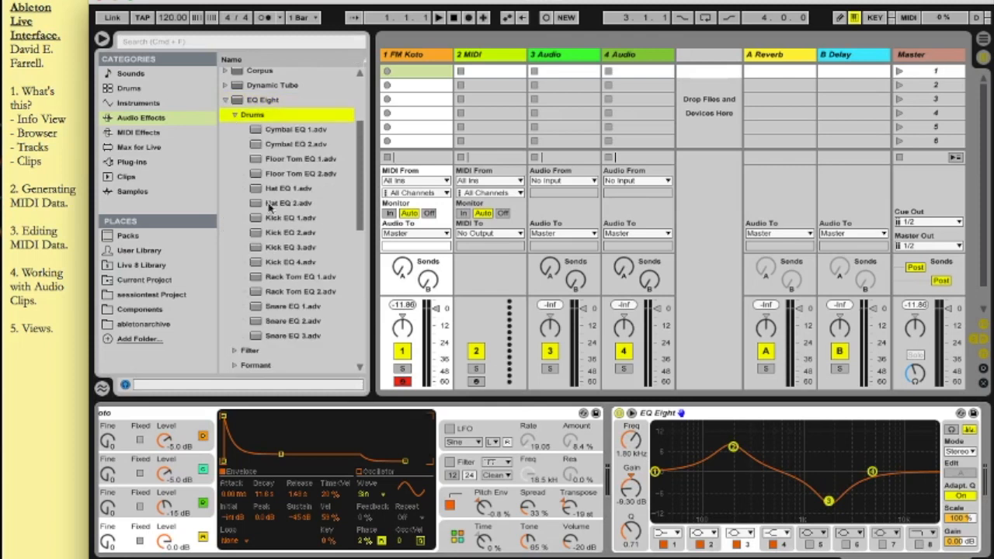
{"action": "left_click_drag", "start_coordinate": [287, 248], "coordinate": [698, 415]}
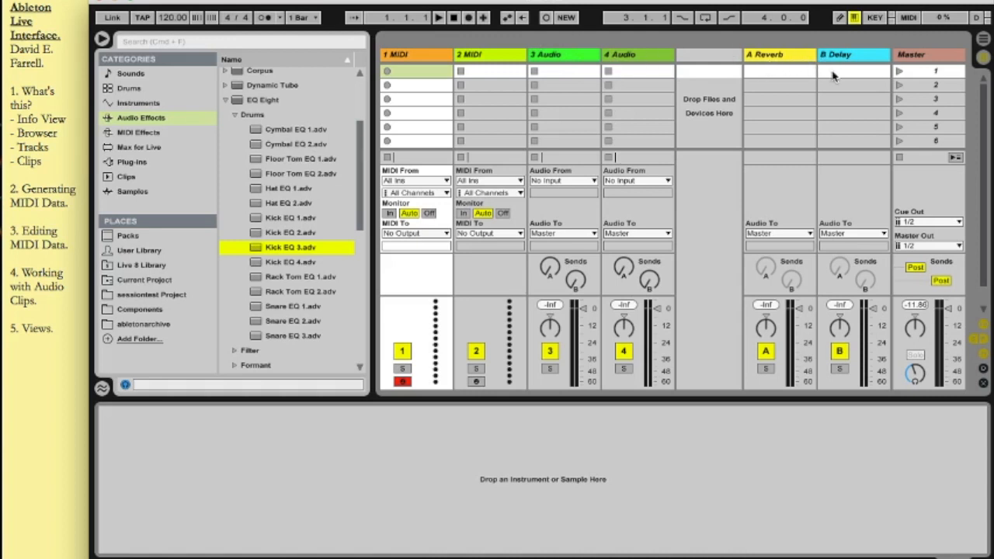
Examine the effect devices on the A Reverb and B Delay return tracks
{"action": "left_click", "coordinate": [783, 62]}
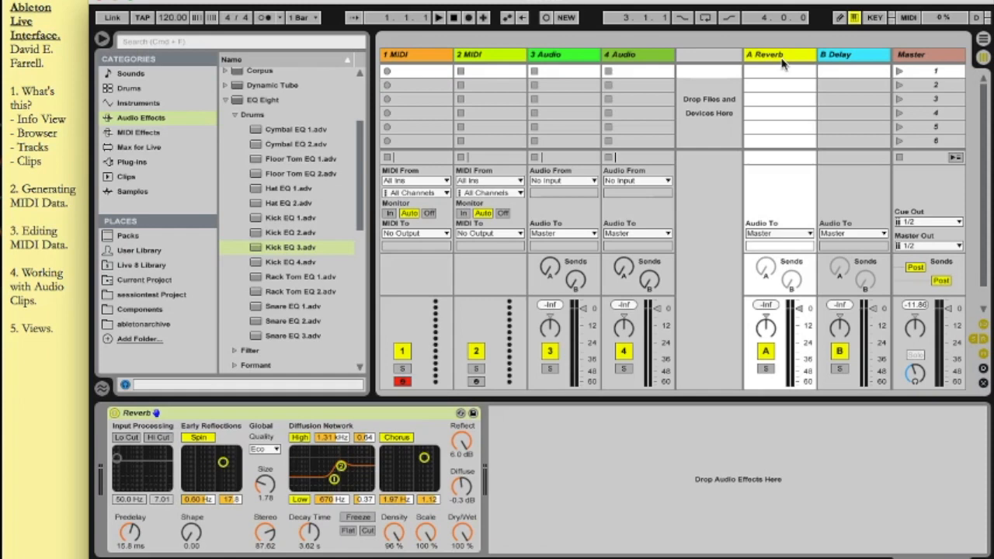
{"action": "left_click", "coordinate": [844, 60]}
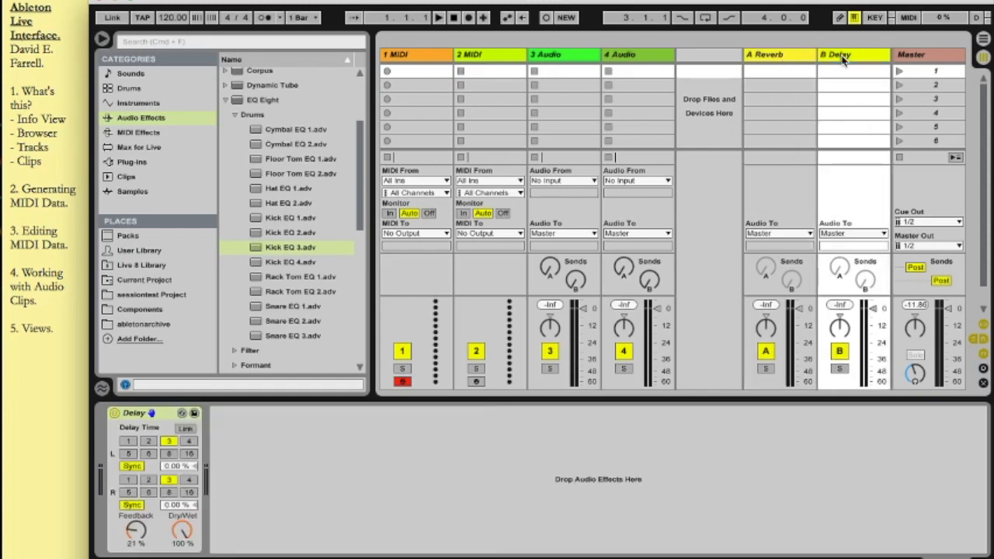
{"action": "left_click", "coordinate": [783, 62]}
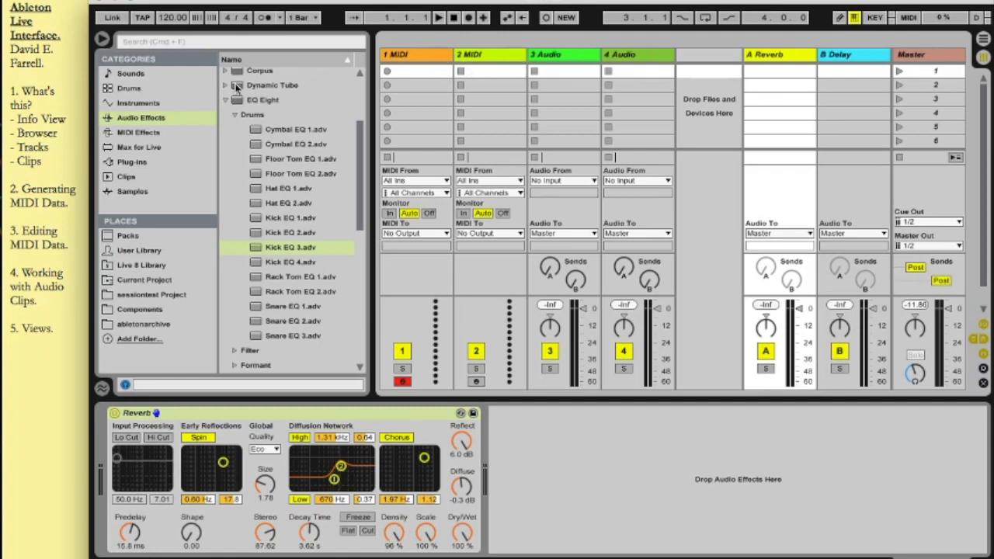
Load Operator's 12 String Guitar preset from Guitar & Plucked onto the first MIDI track and play a test note
{"action": "left_click", "coordinate": [161, 104]}
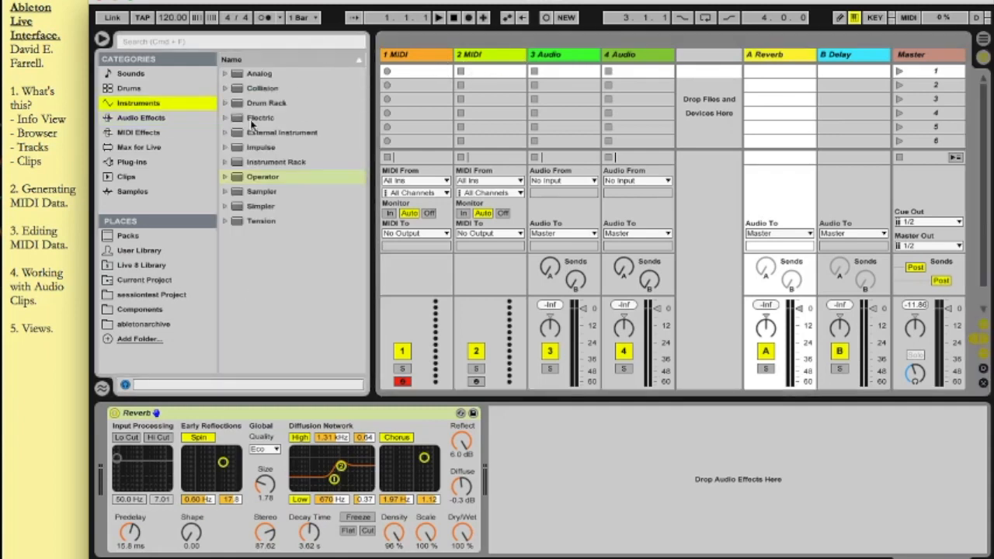
{"action": "left_click", "coordinate": [224, 177]}
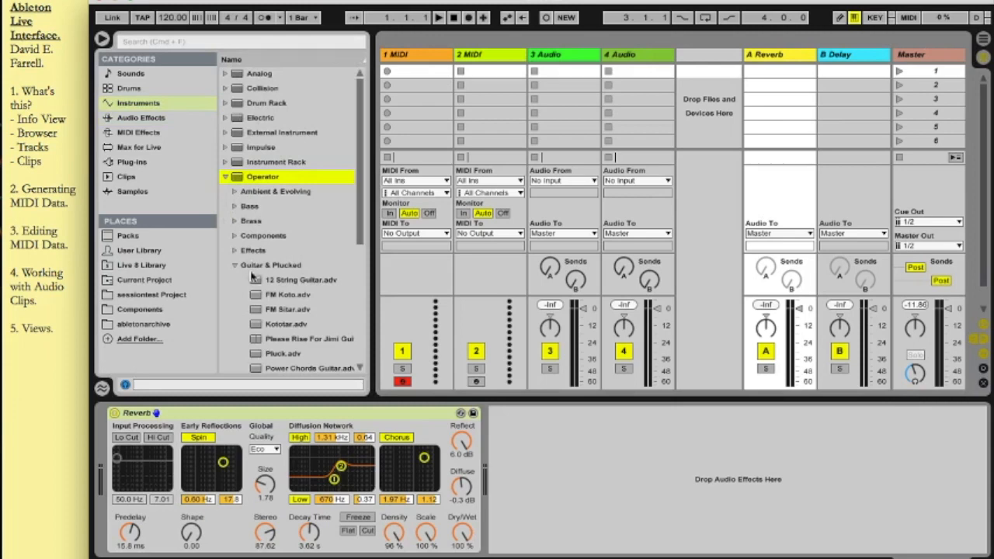
{"action": "left_click_drag", "start_coordinate": [275, 285], "coordinate": [419, 56]}
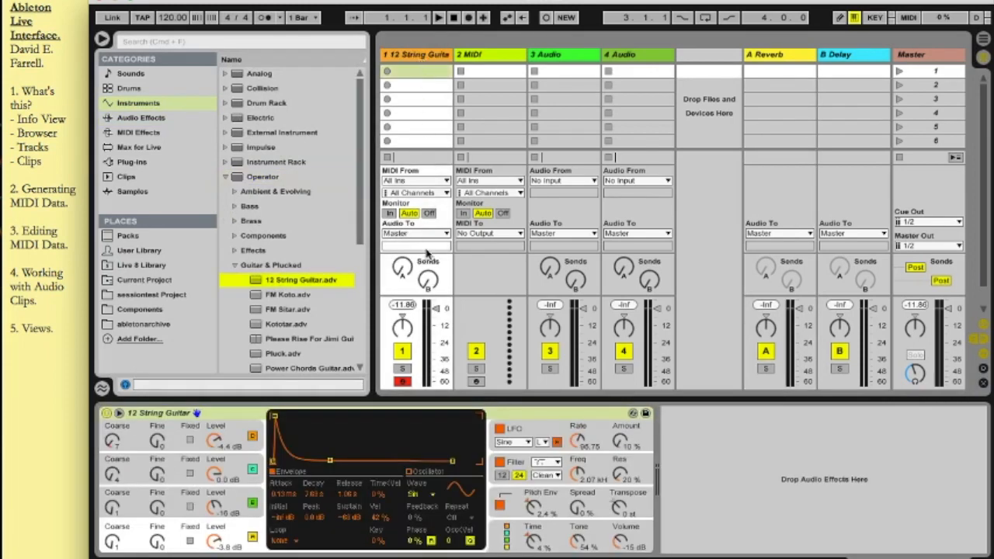
{"action": "key", "text": "a"}
Turn up sends A and B on the 12 String Guitar track and lower its volume to about -12 dB
{"action": "left_click", "coordinate": [402, 268]}
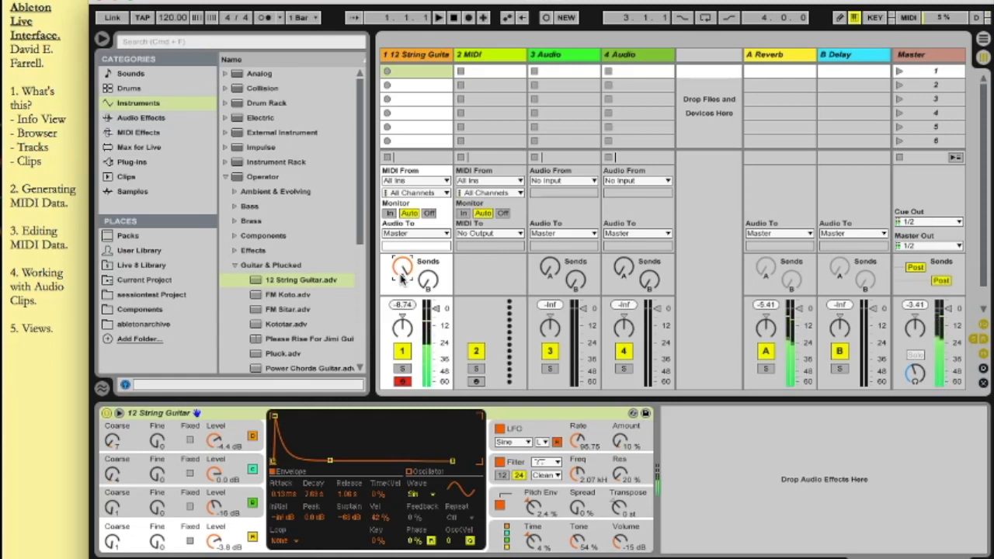
{"action": "left_click_drag", "start_coordinate": [428, 281], "coordinate": [428, 277]}
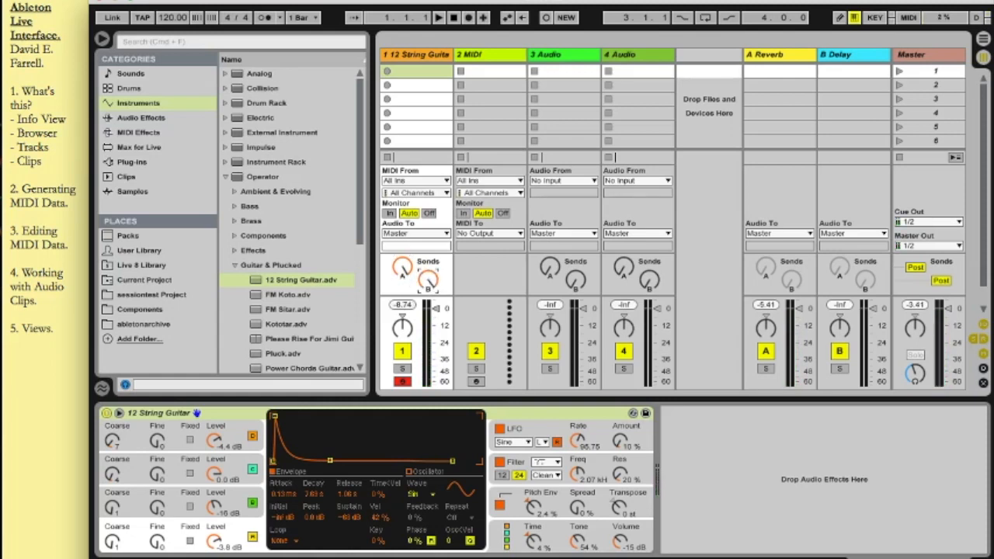
{"action": "left_click_drag", "start_coordinate": [437, 311], "coordinate": [438, 329]}
View the Master track's effect chain and return to the 12 String Guitar track's devices
{"action": "left_click", "coordinate": [914, 62]}
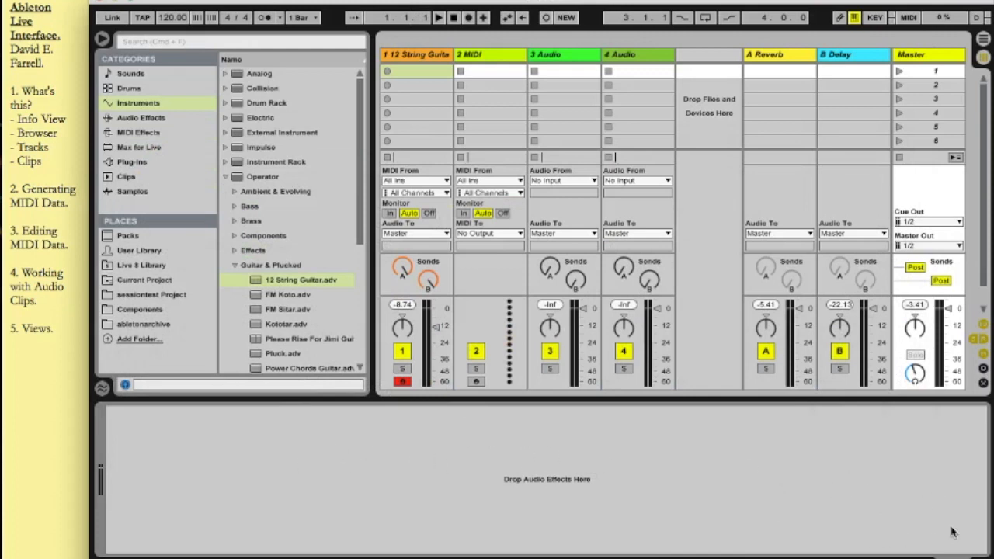
{"action": "left_click", "coordinate": [422, 54]}
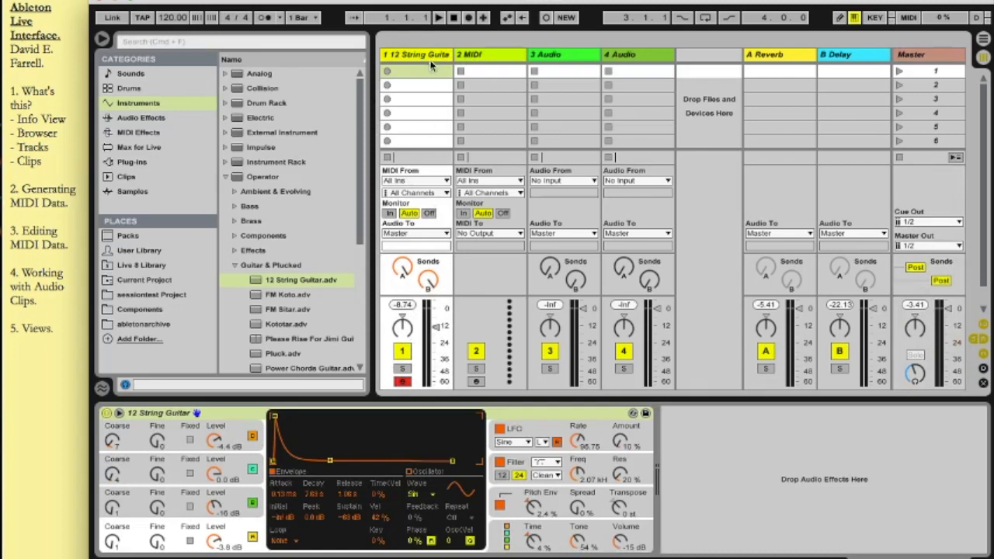
Collapse the Operator presets and load the Simpler instrument onto the second MIDI track
{"action": "left_click", "coordinate": [225, 178]}
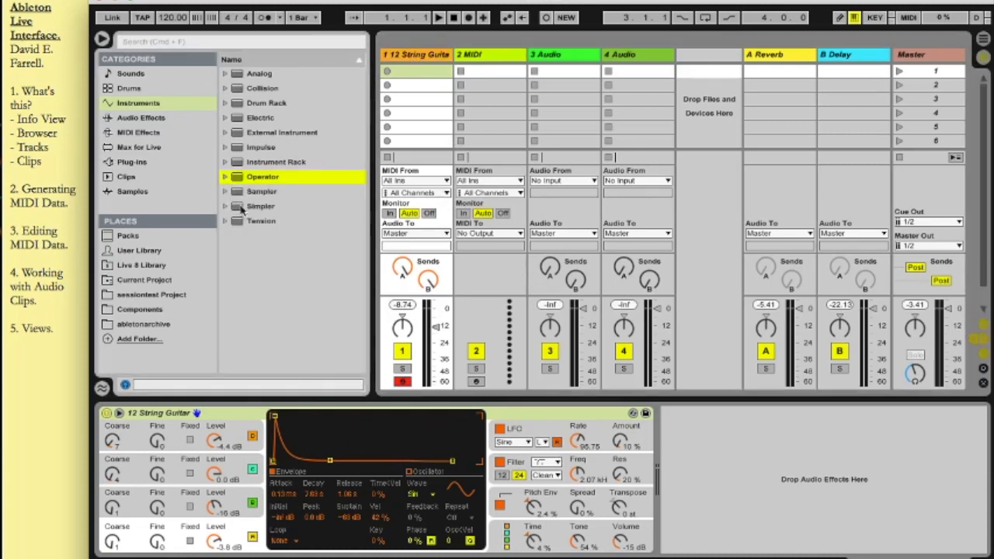
{"action": "left_click", "coordinate": [247, 208]}
{"action": "left_click", "coordinate": [497, 56]}
{"action": "key", "text": "Return"}
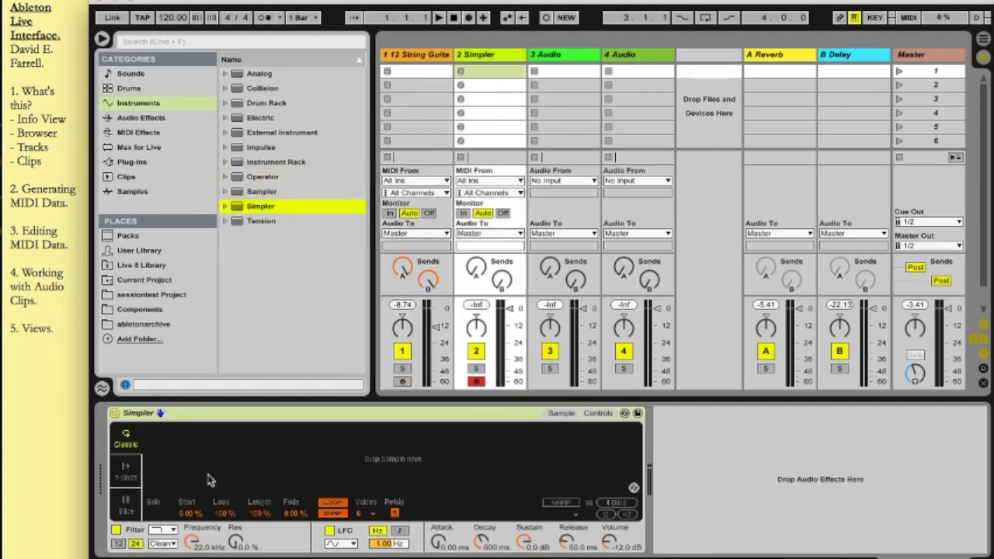
{"action": "left_click", "coordinate": [789, 56]}
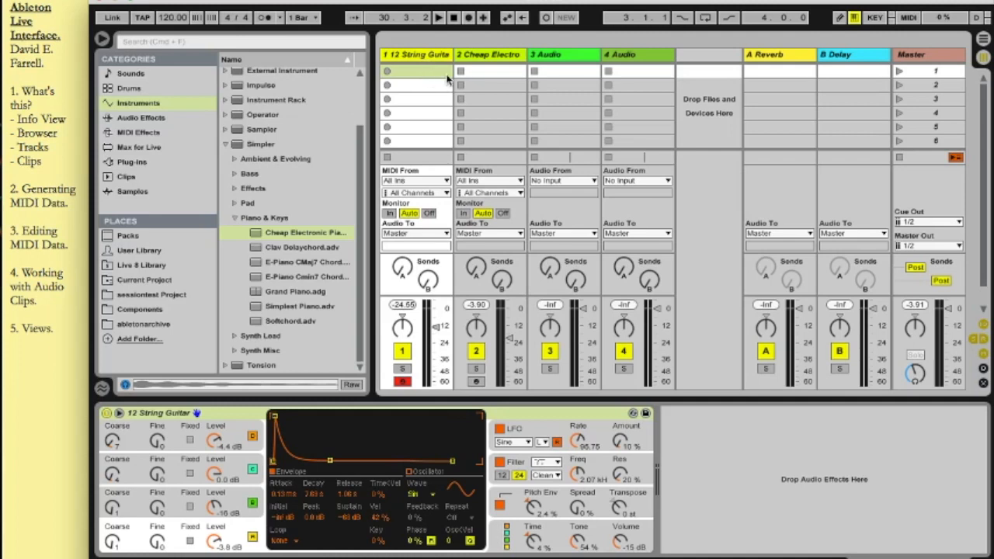
Switch record arming back and forth between the Cheap Electronic Piano and 12 String Guitar tracks, leaving the guitar track armed
{"action": "left_click", "coordinate": [477, 382]}
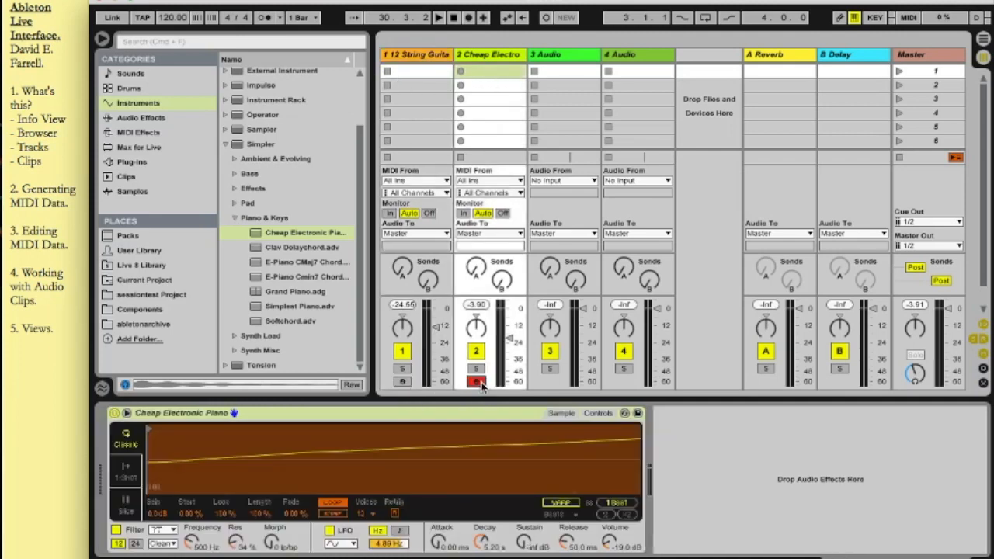
{"action": "left_click", "coordinate": [404, 381]}
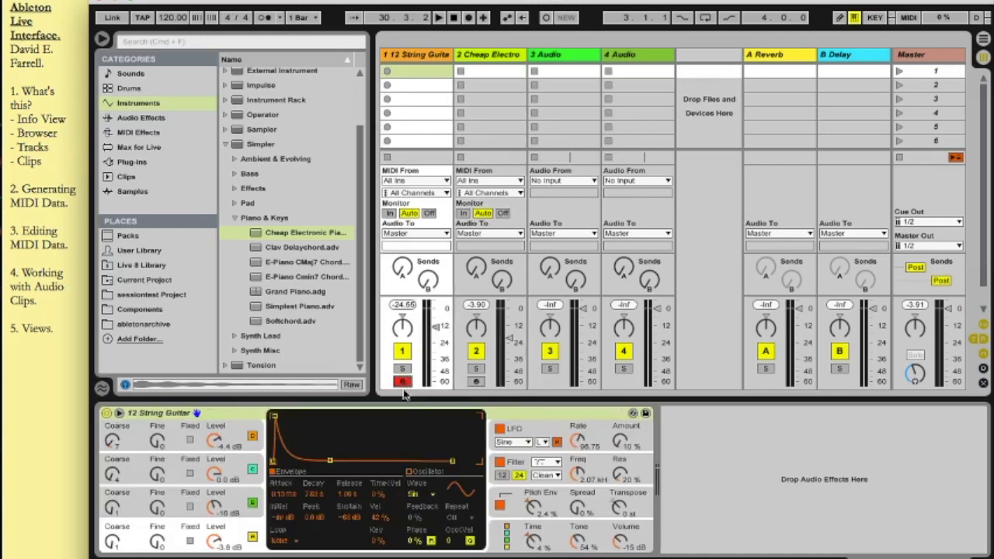
{"action": "left_click", "coordinate": [478, 382]}
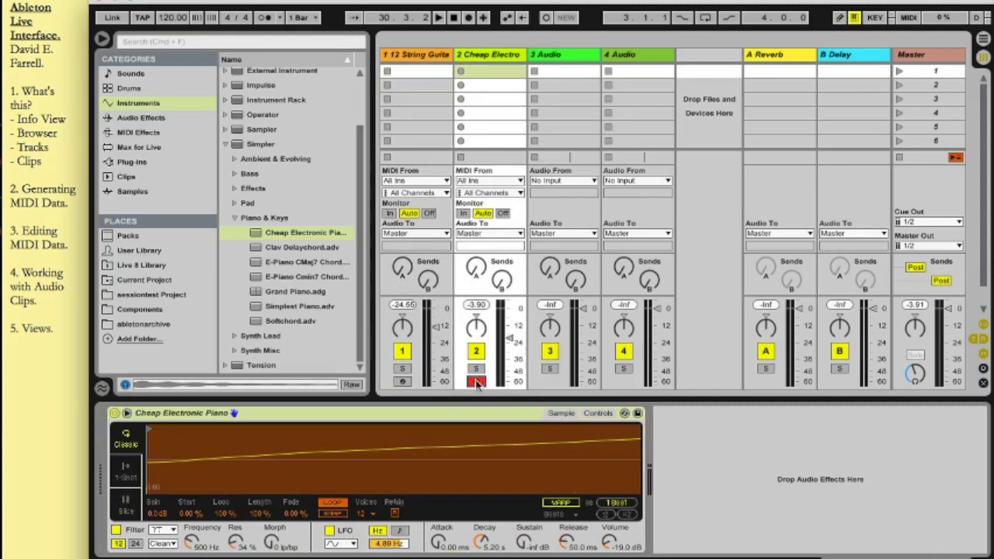
{"action": "left_click", "coordinate": [404, 381]}
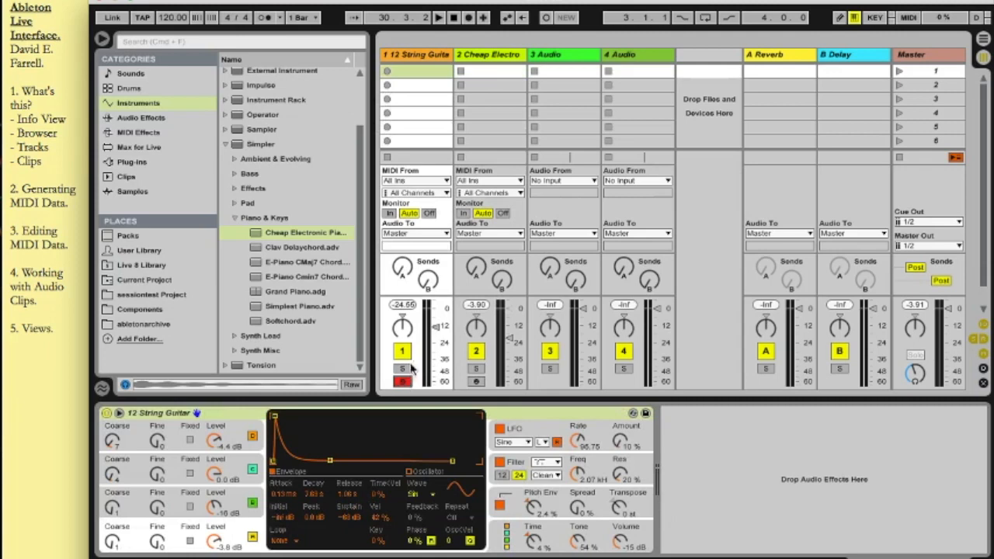
Record a MIDI clip in the first slot of the 12 String Guitar track, open its notes and play it back
{"action": "left_click", "coordinate": [387, 71]}
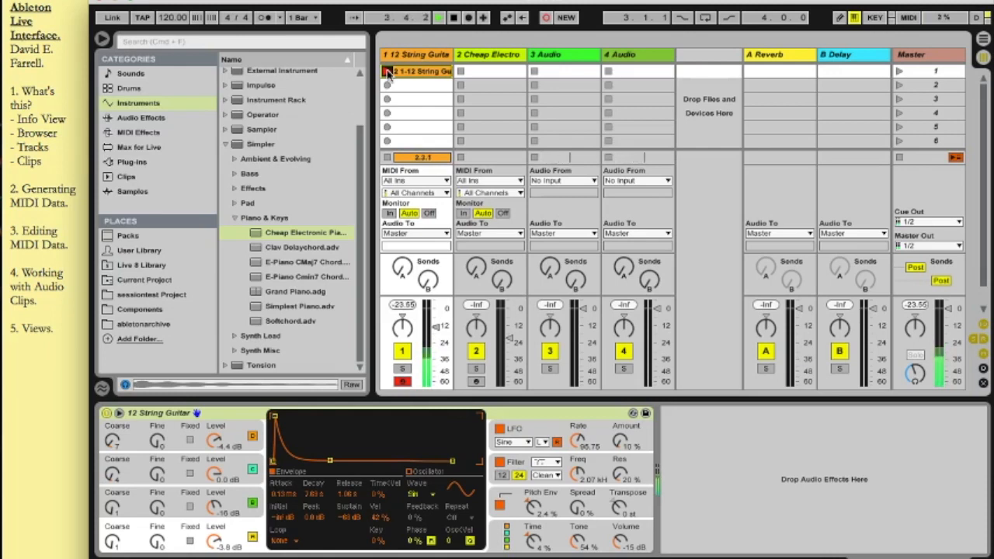
{"action": "left_click", "coordinate": [387, 71]}
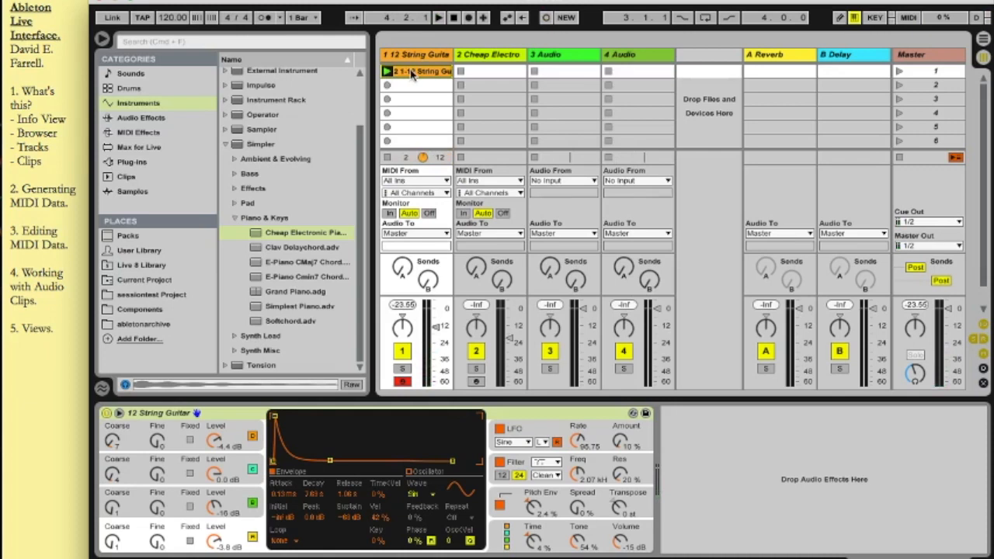
{"action": "double_click", "coordinate": [411, 72]}
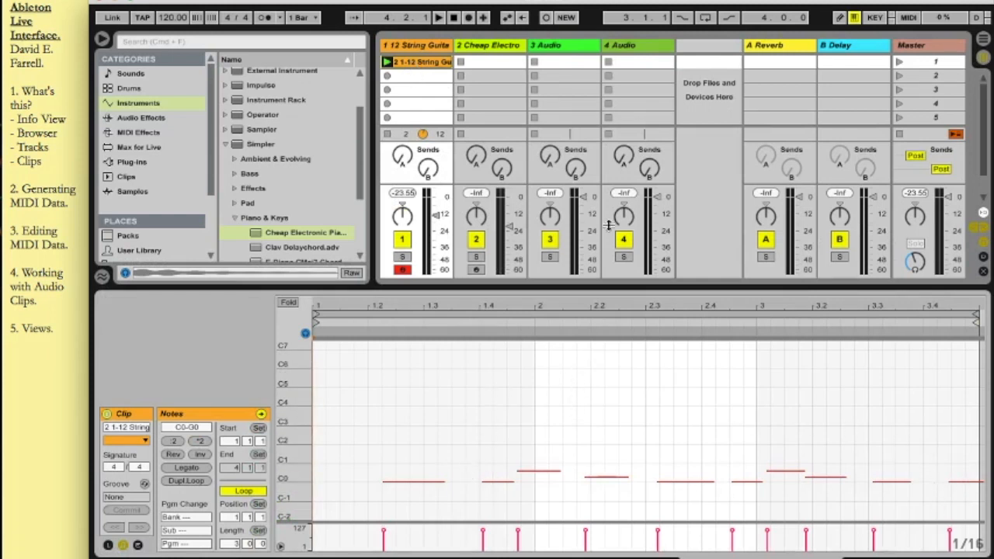
{"action": "left_click", "coordinate": [388, 61]}
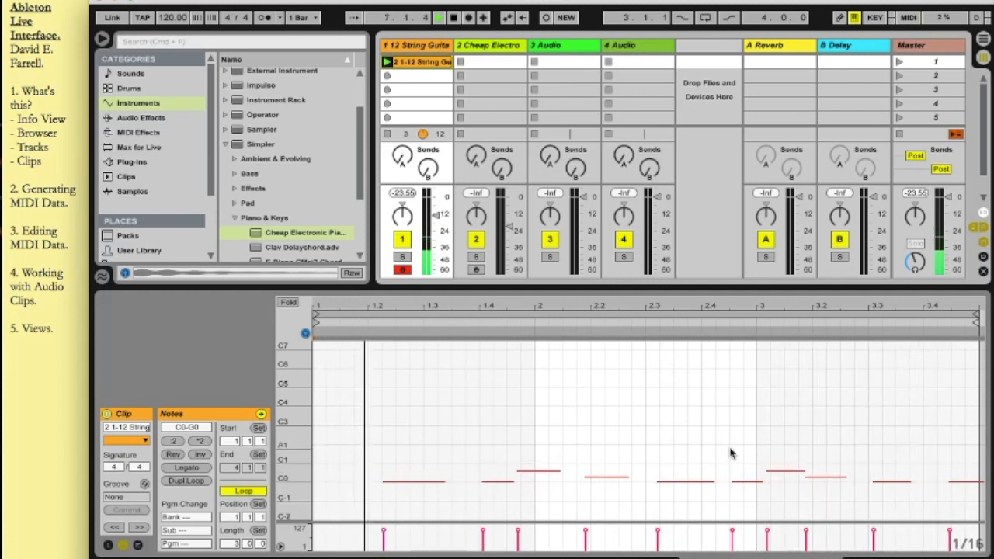
Raise the G0 note that starts just before bar 2 to C1
{"action": "left_click", "coordinate": [428, 482]}
{"action": "left_click", "coordinate": [429, 406]}
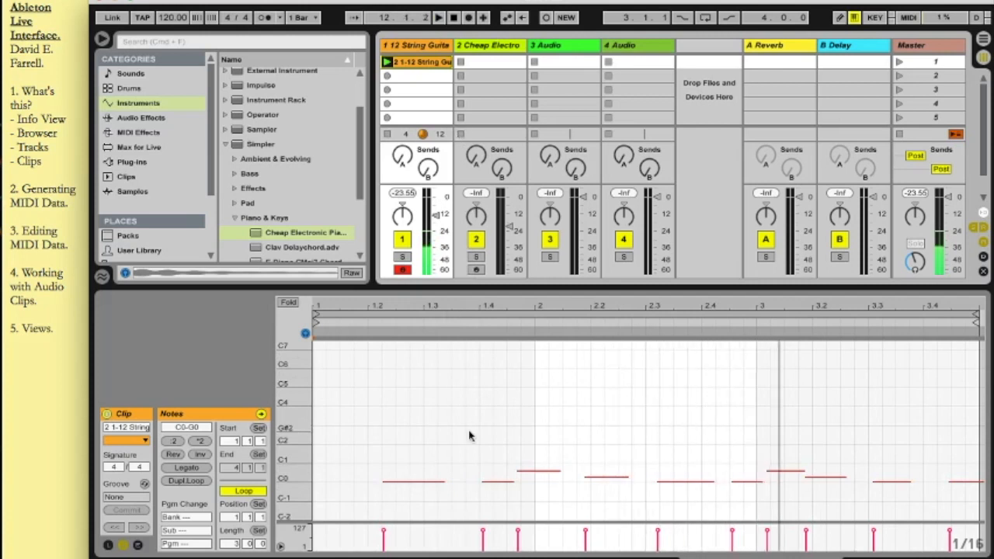
{"action": "left_click", "coordinate": [548, 471]}
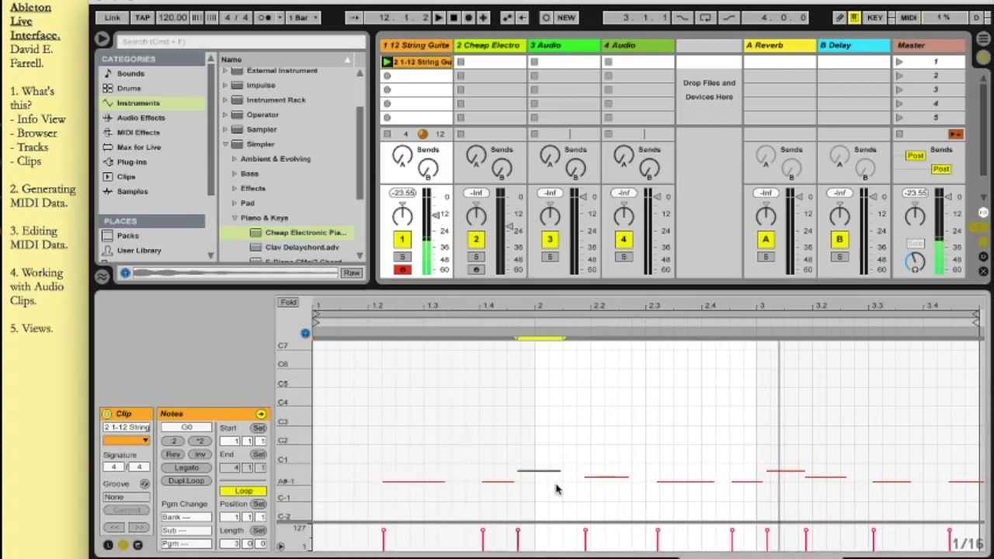
{"action": "left_click", "coordinate": [551, 472]}
{"action": "left_click", "coordinate": [547, 470]}
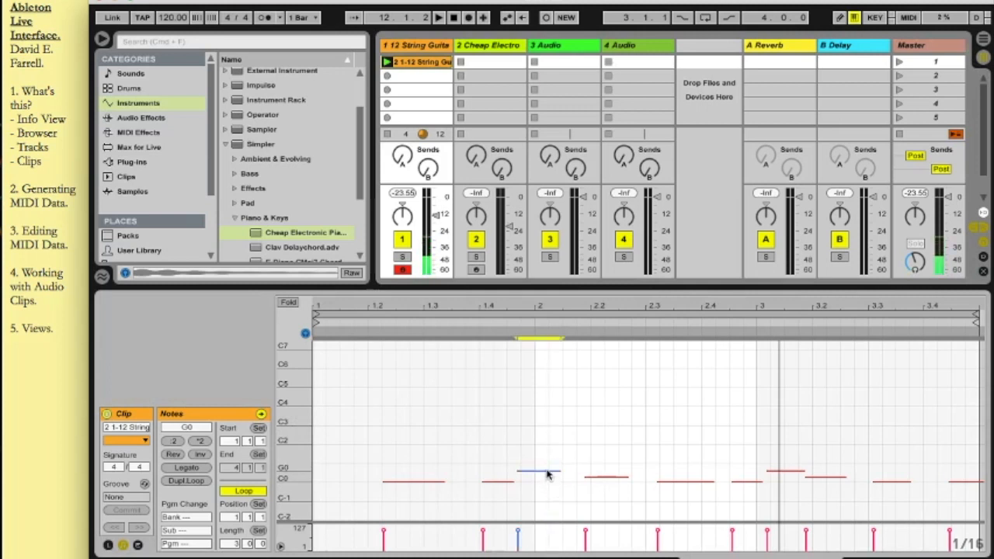
{"action": "key", "text": "Up"}
{"action": "key", "text": "Up"}
{"action": "key", "text": "Up"}
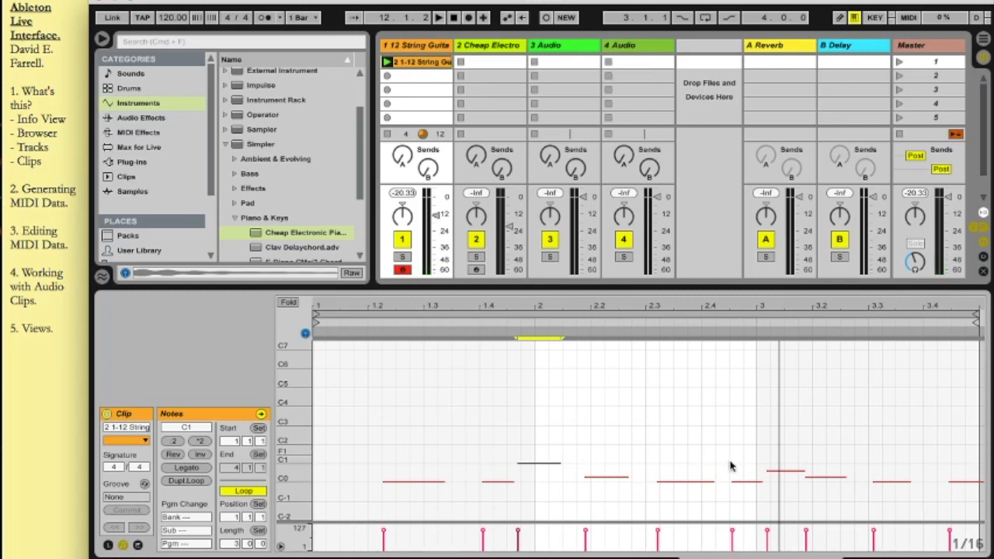
Delete the G0 note at the start of bar 3 and extend the following D#0 note back to its starting point
{"action": "left_click", "coordinate": [771, 470]}
{"action": "key", "text": "Delete"}
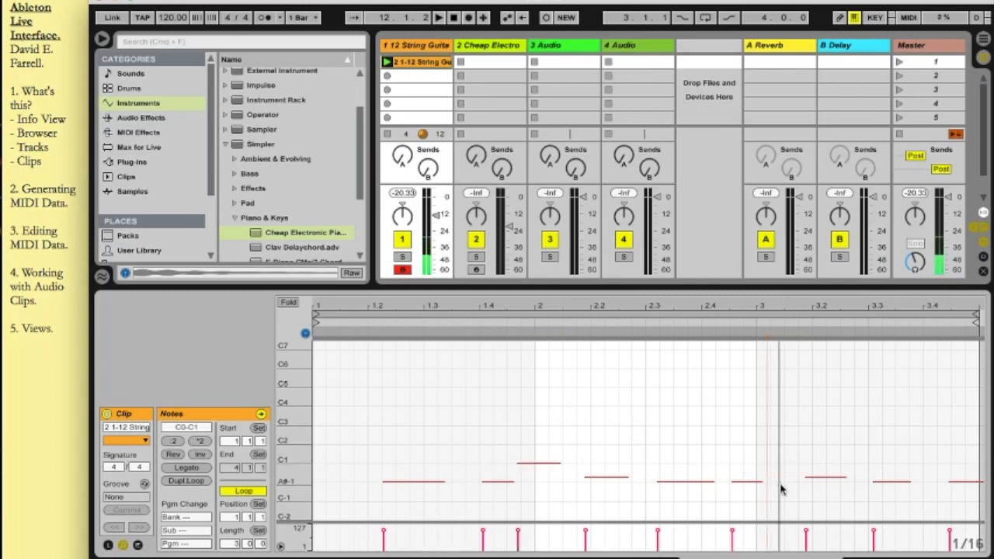
{"action": "left_click", "coordinate": [810, 477]}
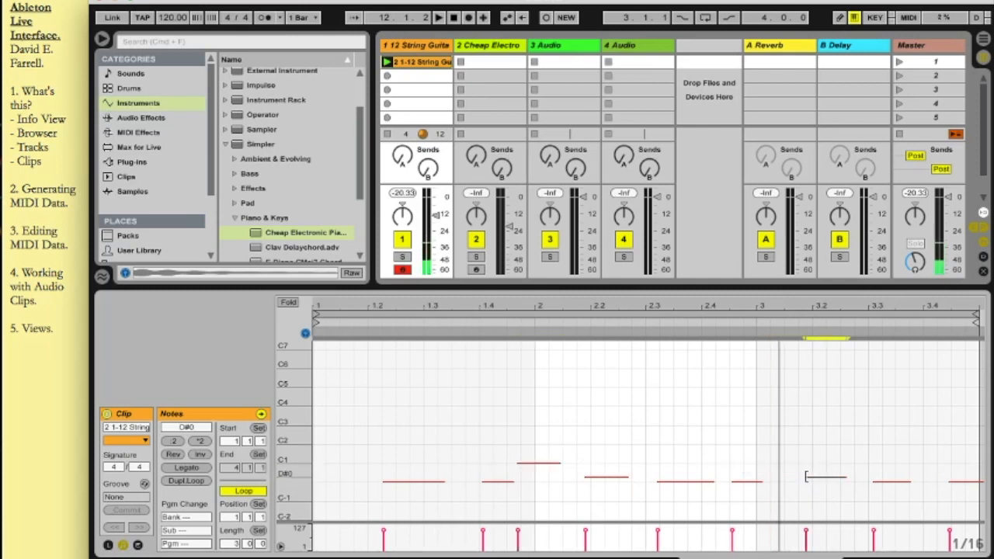
{"action": "left_click_drag", "start_coordinate": [808, 477], "coordinate": [771, 477]}
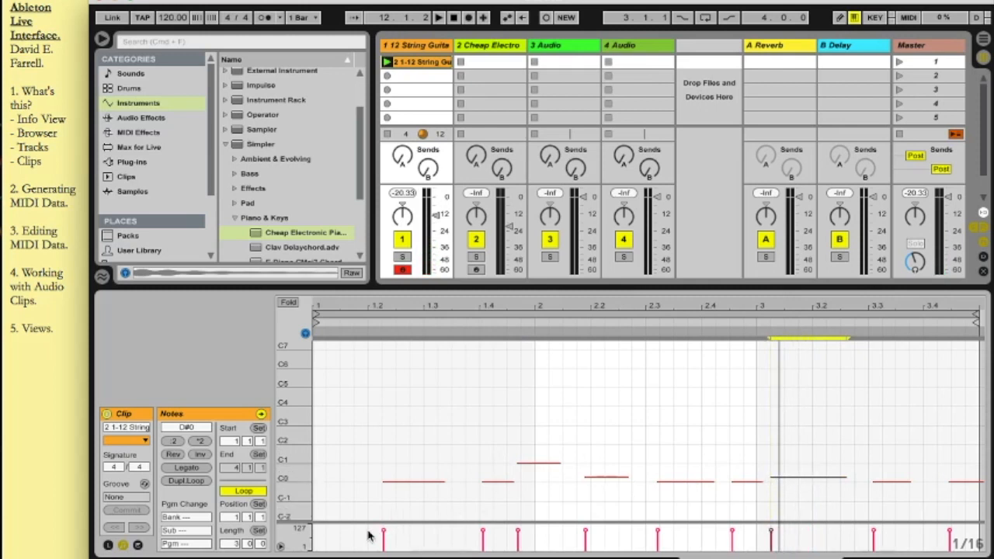
Try to adjust the velocity of the D#0 note in bar 2 and play back the edited clip
{"action": "mouse_move", "coordinate": [383, 533]}
{"action": "mouse_move", "coordinate": [588, 533]}
{"action": "left_mouse_down"}
{"action": "mouse_move", "coordinate": [584, 541]}
{"action": "mouse_move", "coordinate": [586, 531]}
{"action": "left_mouse_up"}
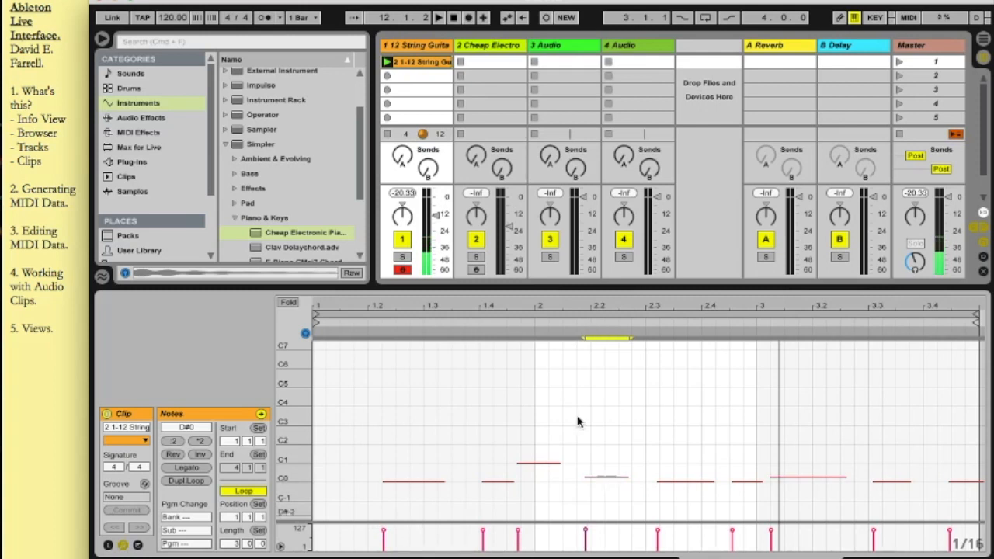
{"action": "left_click", "coordinate": [386, 62]}
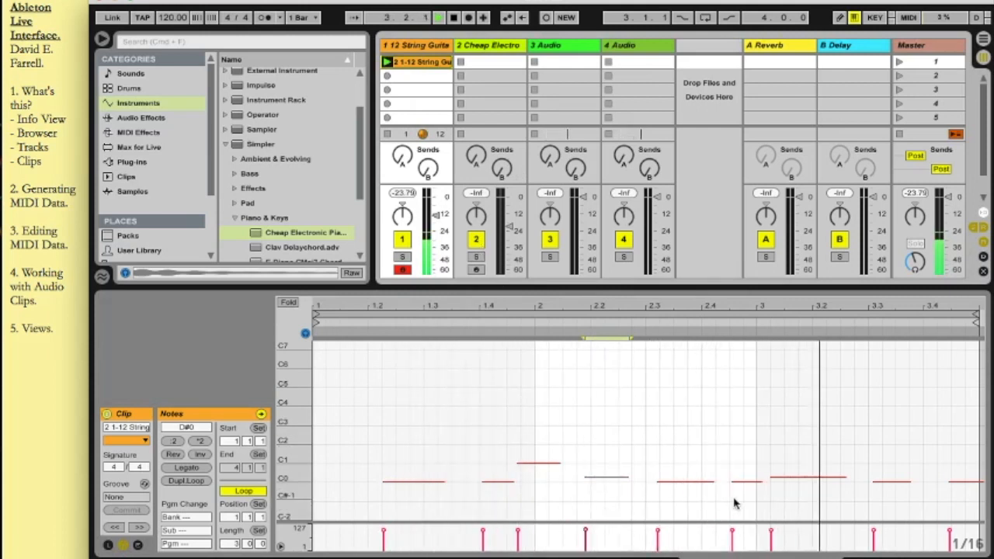
Create an empty MIDI clip in the first slot of the Cheap Electronic Piano track and show its notes above C4
{"action": "left_click", "coordinate": [489, 64]}
{"action": "double_click", "coordinate": [489, 63]}
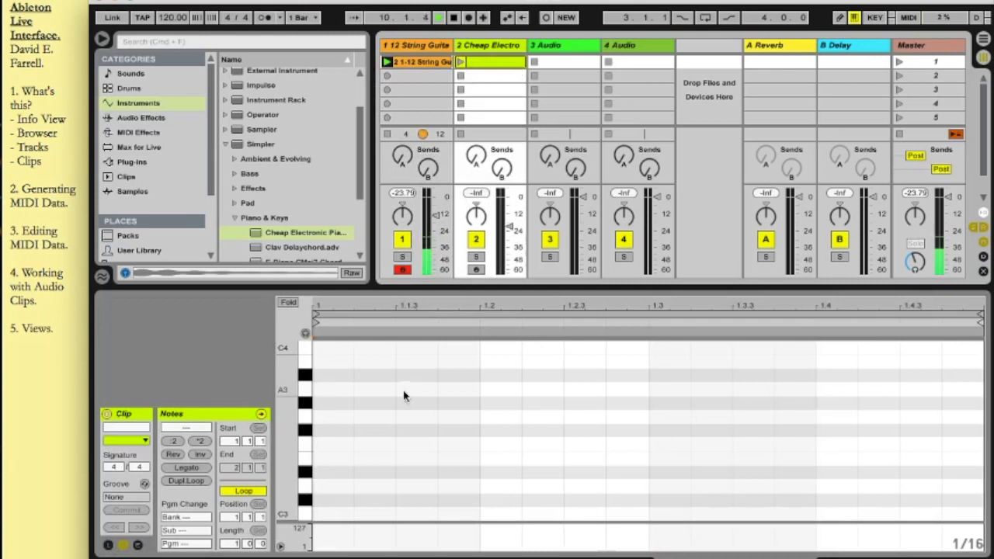
{"action": "scroll", "coordinate": [387, 425], "scroll_direction": "up", "scroll_amount": 5}
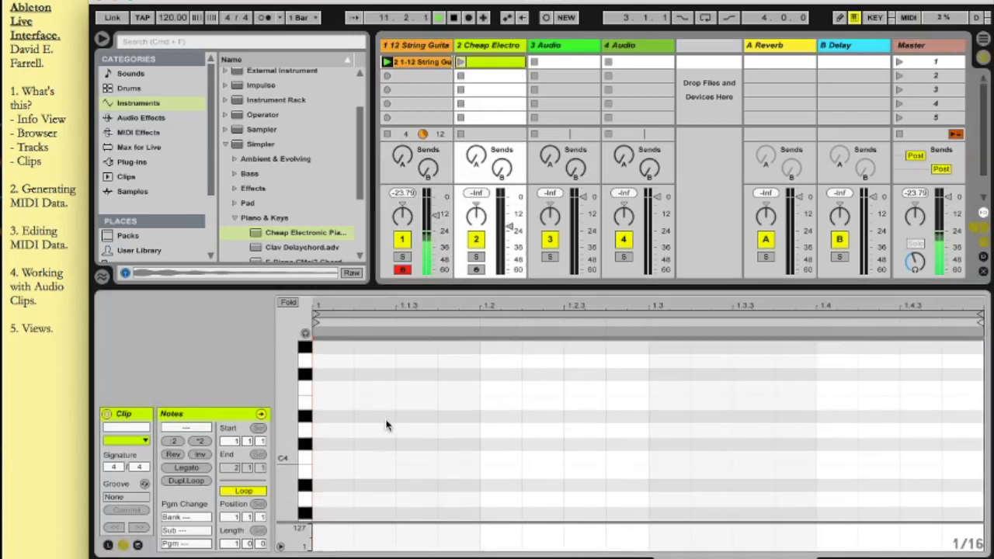
Draw a three-beat C4, D#4 and G4 chord starting at the beginning of the Cheap Electronic Piano clip
{"action": "double_click", "coordinate": [331, 459]}
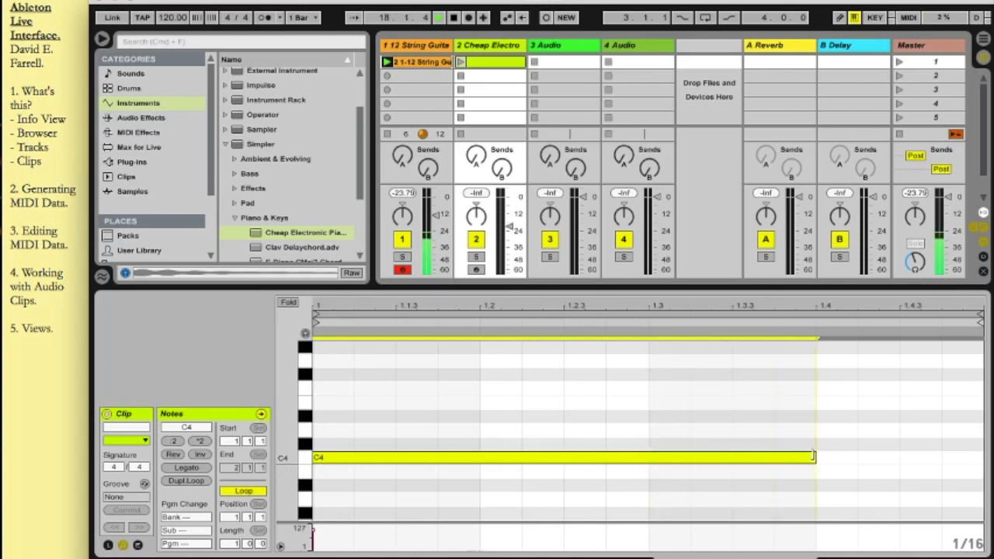
{"action": "left_click", "coordinate": [339, 424]}
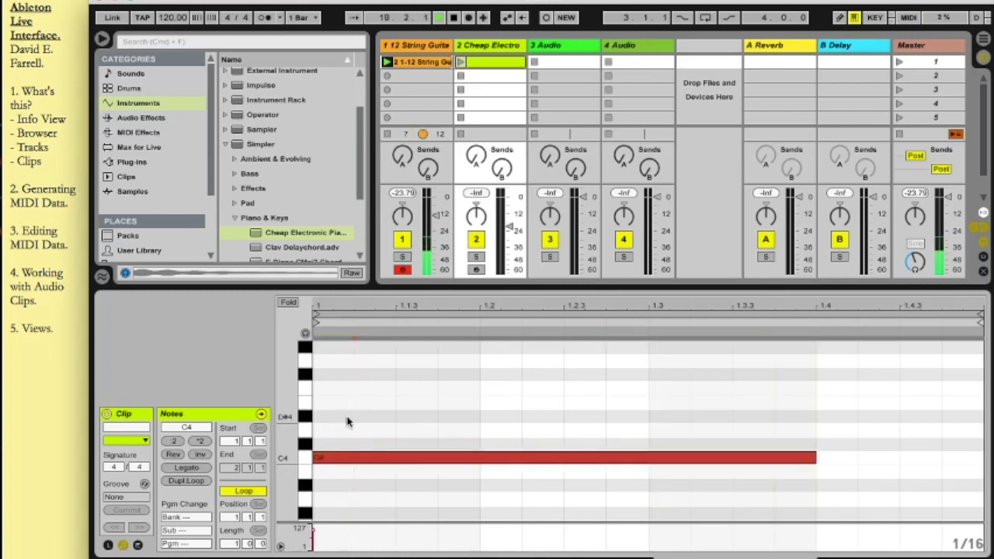
{"action": "double_click", "coordinate": [342, 418]}
{"action": "left_click_drag", "start_coordinate": [353, 418], "coordinate": [796, 412]}
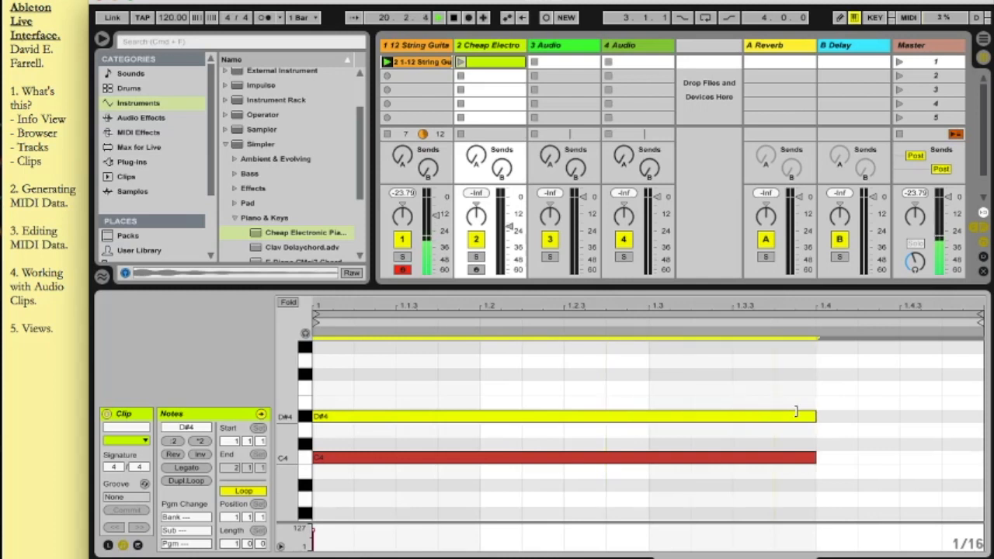
{"action": "double_click", "coordinate": [330, 362]}
{"action": "left_click_drag", "start_coordinate": [352, 365], "coordinate": [799, 383]}
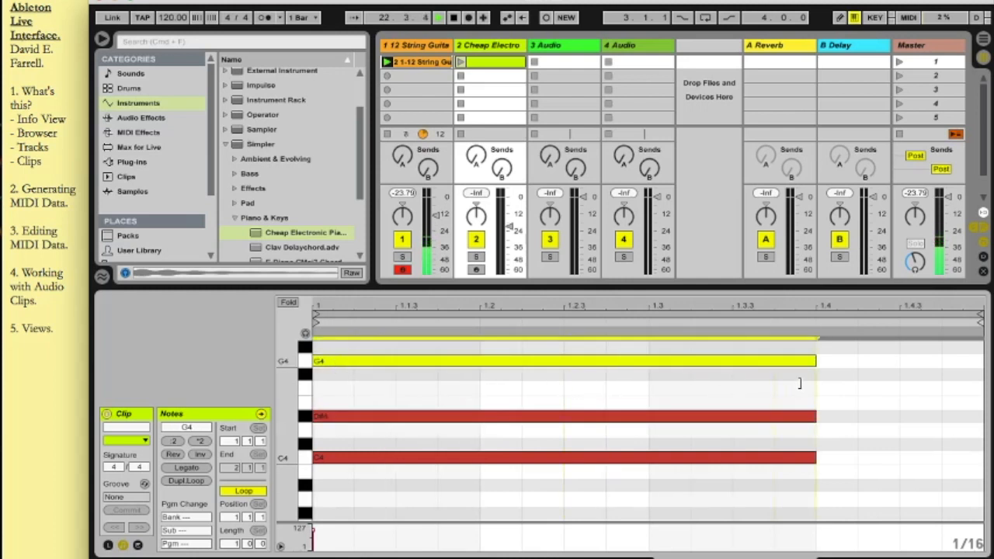
Launch the piano clip, extend its end and loop to 2.3.1, and lengthen all three chord notes to match
{"action": "left_click", "coordinate": [461, 62]}
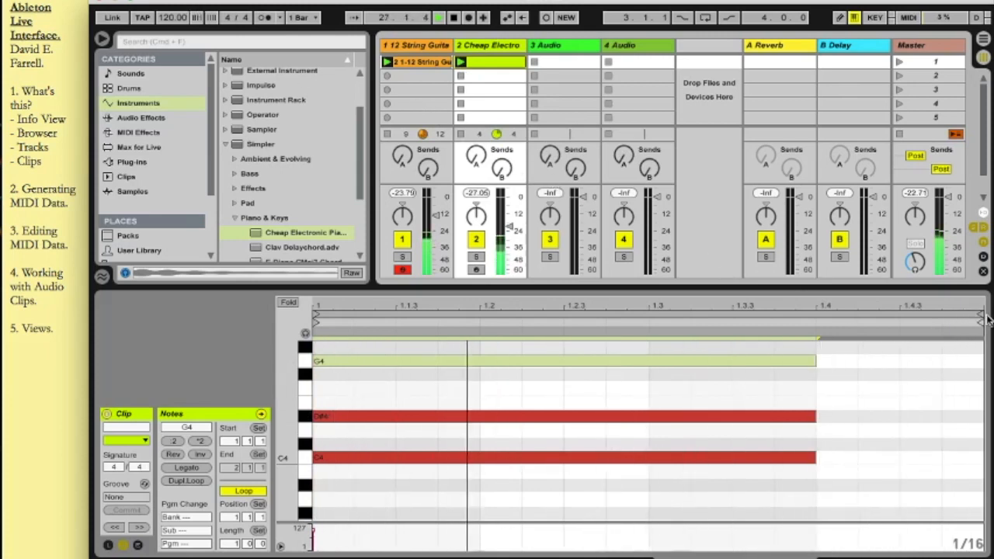
{"action": "left_click_drag", "start_coordinate": [982, 314], "coordinate": [992, 319]}
{"action": "scroll", "coordinate": [937, 319], "scroll_direction": "right", "scroll_amount": 1}
{"action": "left_click_drag", "start_coordinate": [557, 486], "coordinate": [962, 361]}
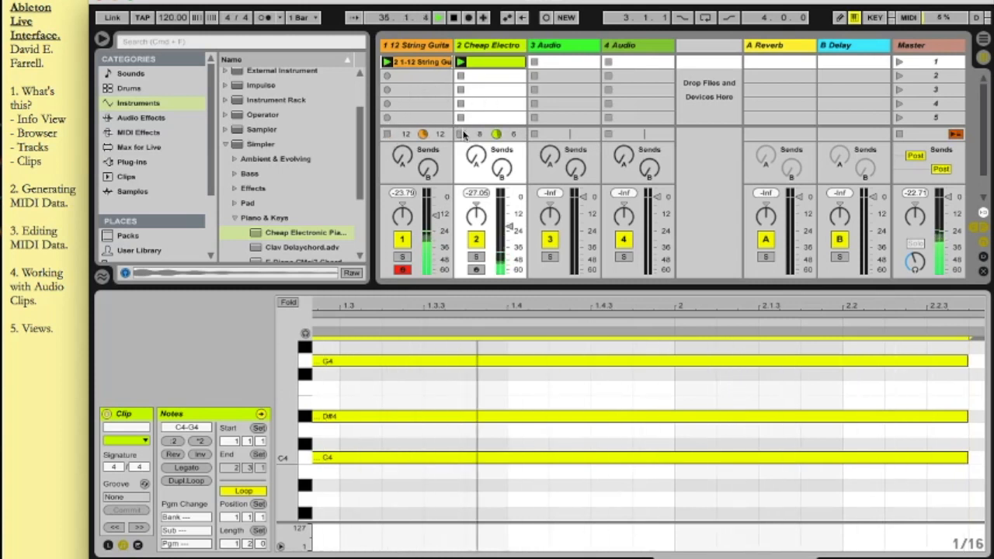
Stop the guitar and piano clips one at a time and relaunch them together from scene 1
{"action": "left_click", "coordinate": [387, 134]}
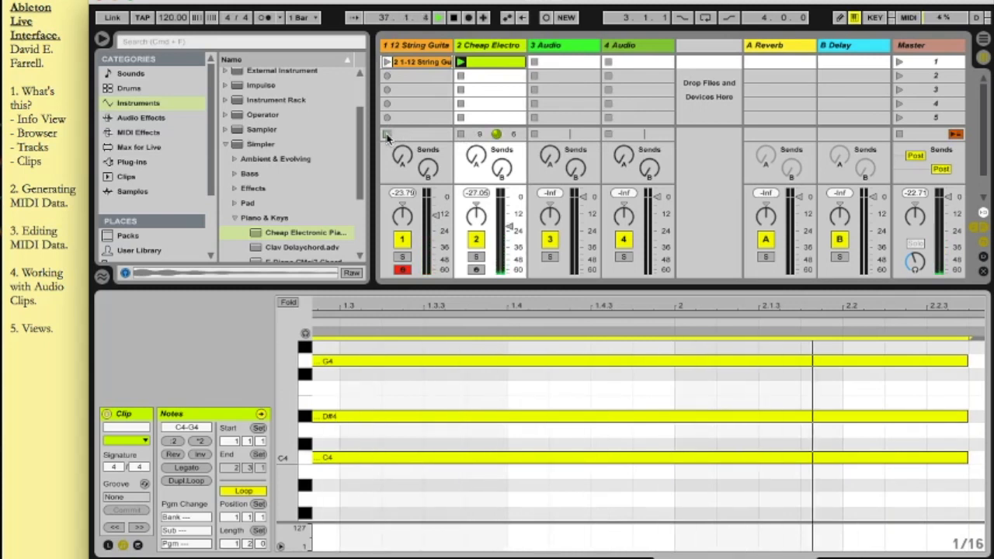
{"action": "left_click", "coordinate": [462, 134]}
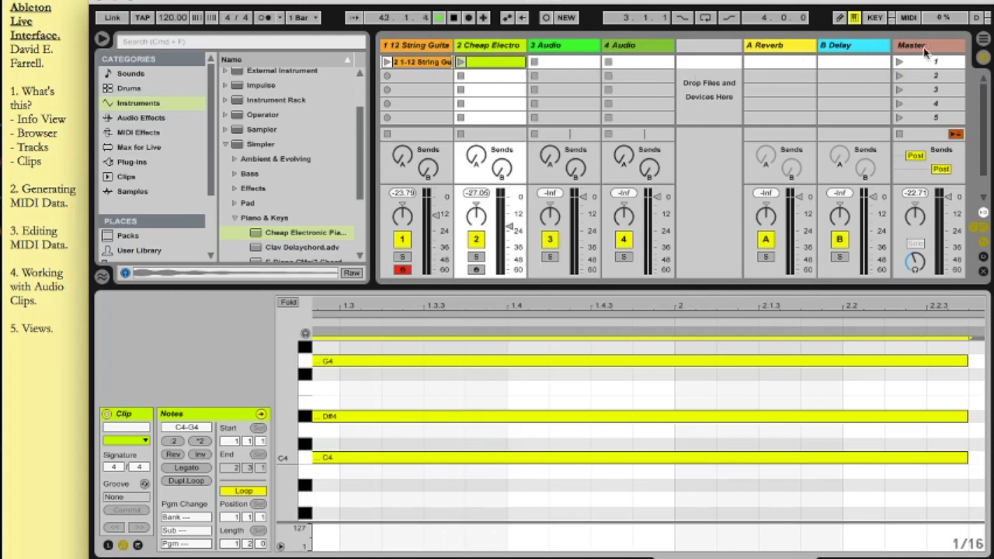
{"action": "left_click", "coordinate": [900, 62]}
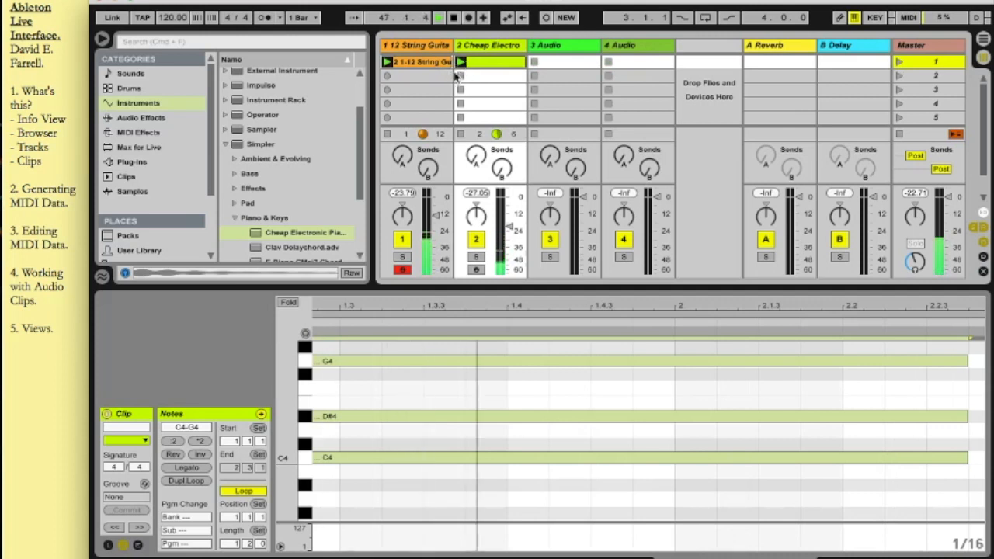
Stop the transport and all clips in the session
{"action": "left_click", "coordinate": [900, 133]}
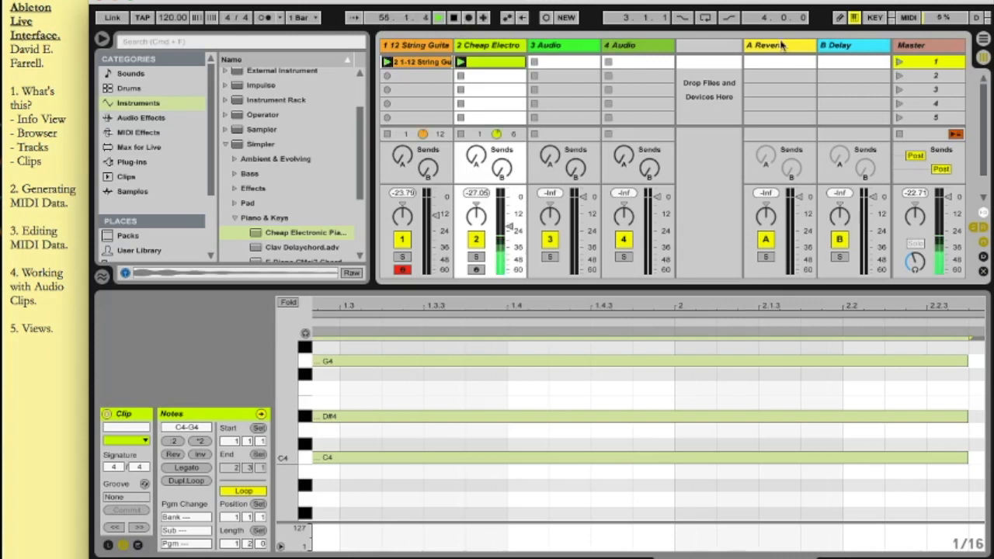
{"action": "left_click", "coordinate": [455, 18]}
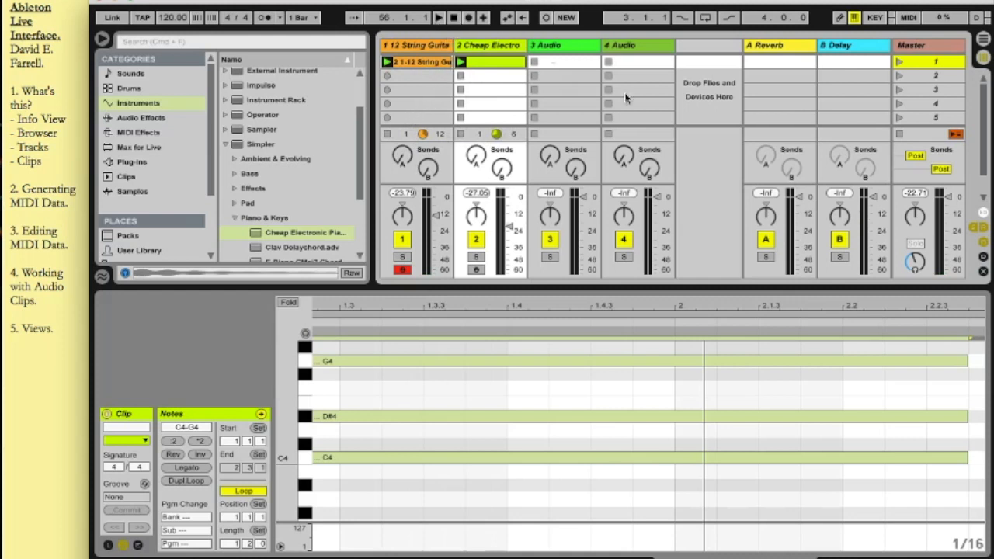
{"action": "left_click", "coordinate": [899, 135]}
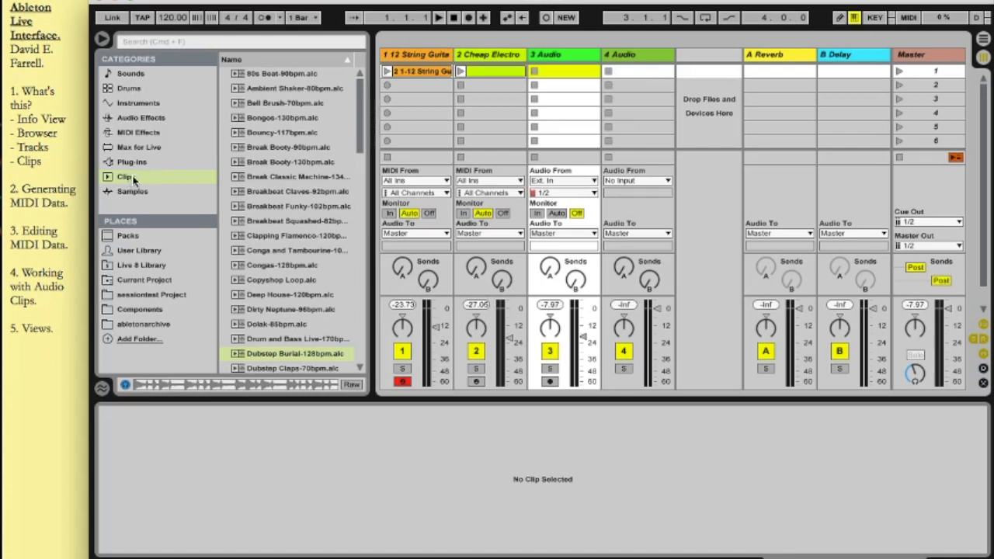
Load Dubstep Burial-128bpm.alc into the first slot of the 3 Audio track and launch it
{"action": "left_click_drag", "start_coordinate": [287, 355], "coordinate": [552, 72]}
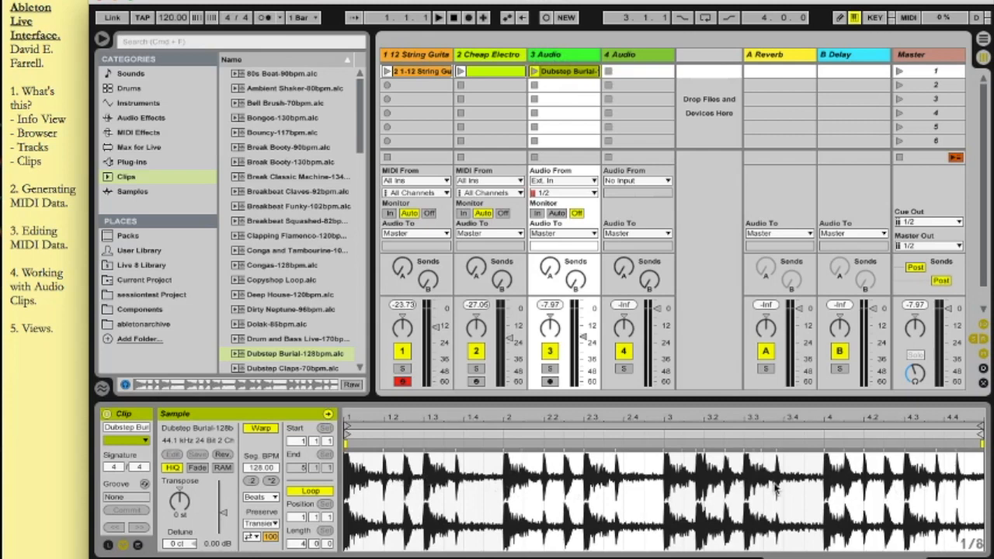
{"action": "left_click", "coordinate": [534, 72]}
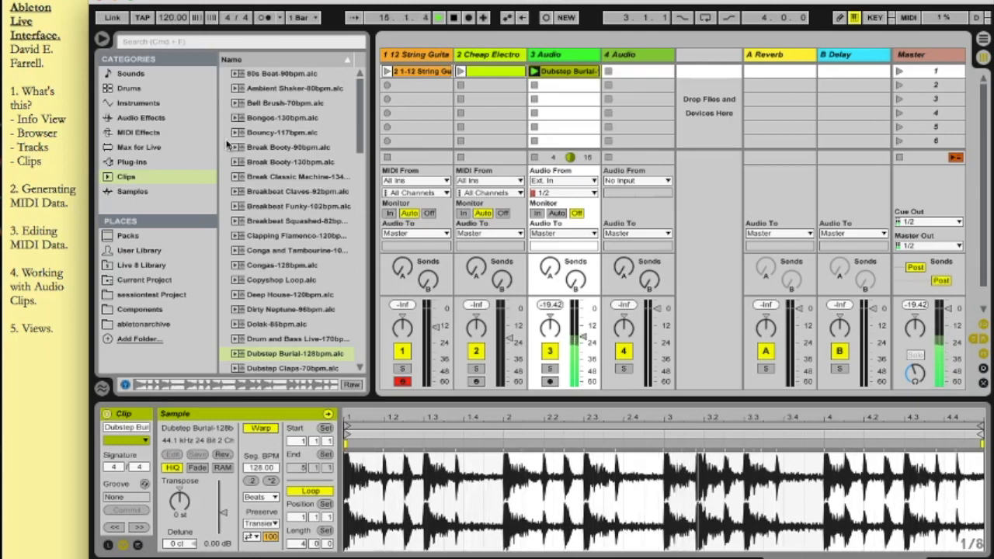
Audition the drum loop at tempos of 194 and 150 BPM and reset the tempo to 120
{"action": "left_click_drag", "start_coordinate": [169, 22], "coordinate": [169, 0]}
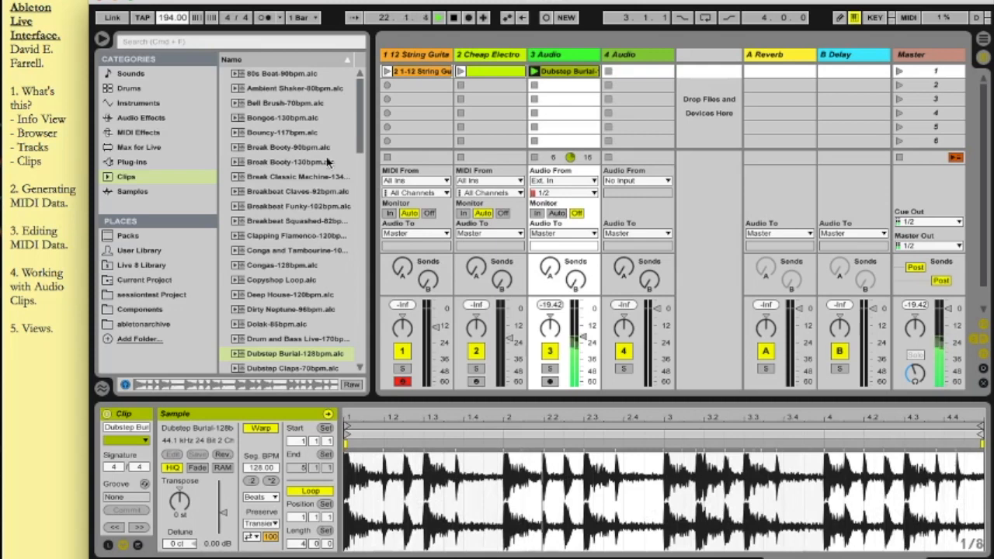
{"action": "left_click_drag", "start_coordinate": [172, 17], "coordinate": [173, 48]}
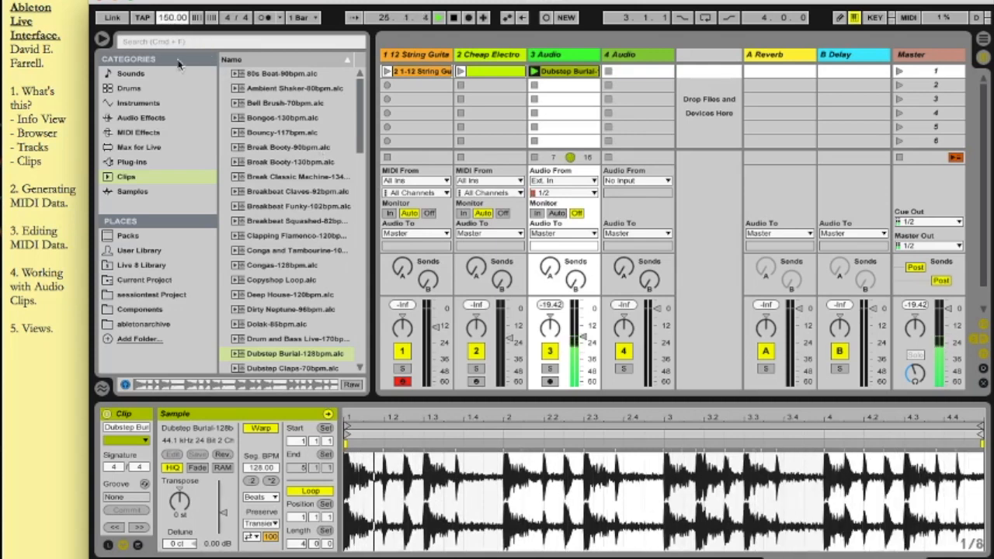
{"action": "type", "text": "120"}
{"action": "key", "text": "Return"}
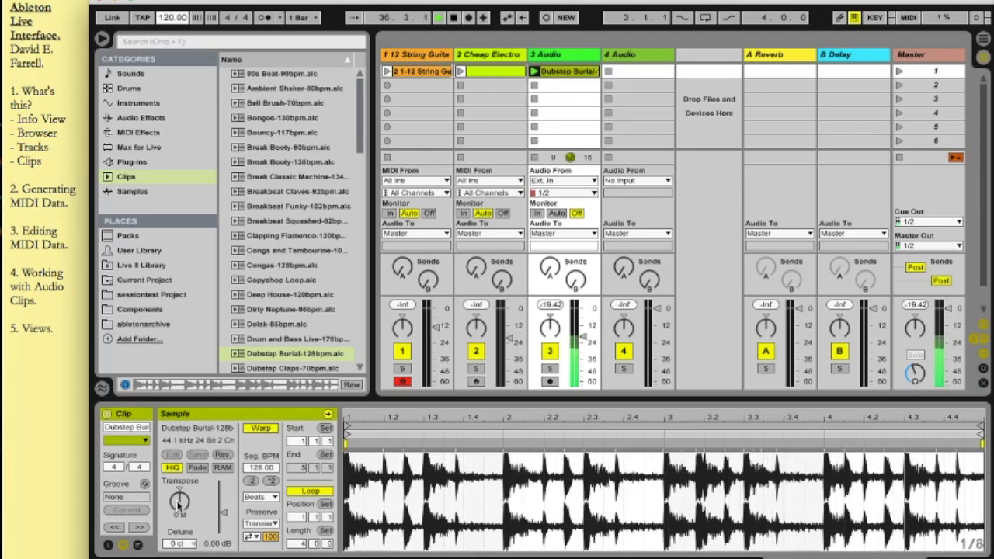
Audition the Dubstep Burial clip transposed up 12 and 24 semitones, and set its transposition to 11 semitones
{"action": "left_click_drag", "start_coordinate": [178, 505], "coordinate": [178, 474]}
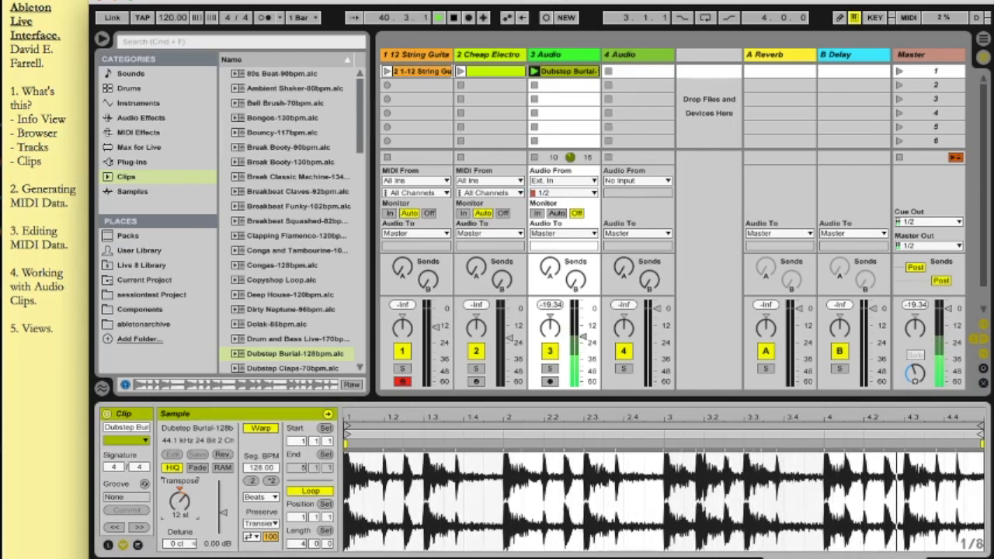
{"action": "mouse_move", "coordinate": [179, 507]}
{"action": "left_mouse_down"}
{"action": "mouse_move", "coordinate": [179, 547]}
{"action": "mouse_move", "coordinate": [179, 489]}
{"action": "left_mouse_up"}
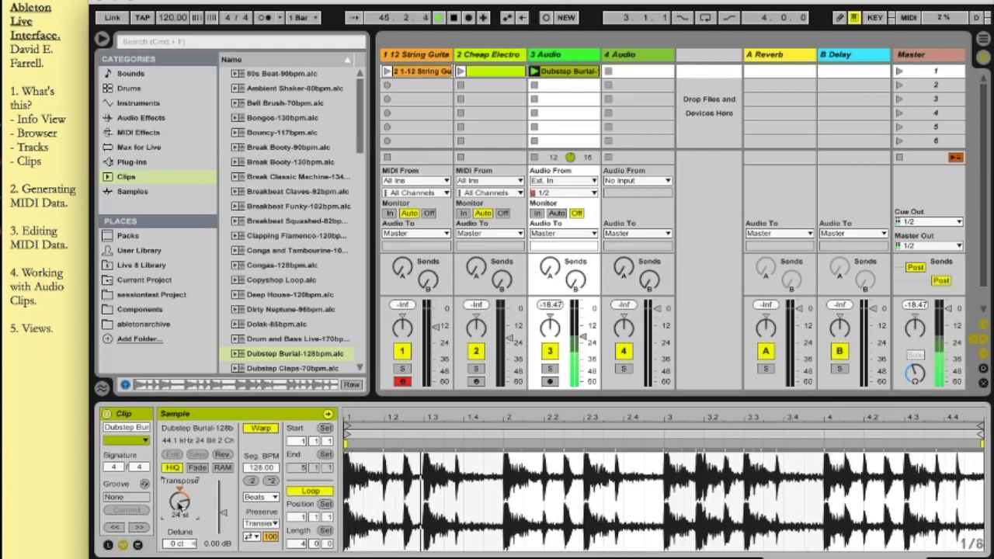
{"action": "mouse_move", "coordinate": [179, 506]}
{"action": "left_mouse_down"}
{"action": "mouse_move", "coordinate": [179, 516]}
{"action": "mouse_move", "coordinate": [179, 507]}
{"action": "left_mouse_up"}
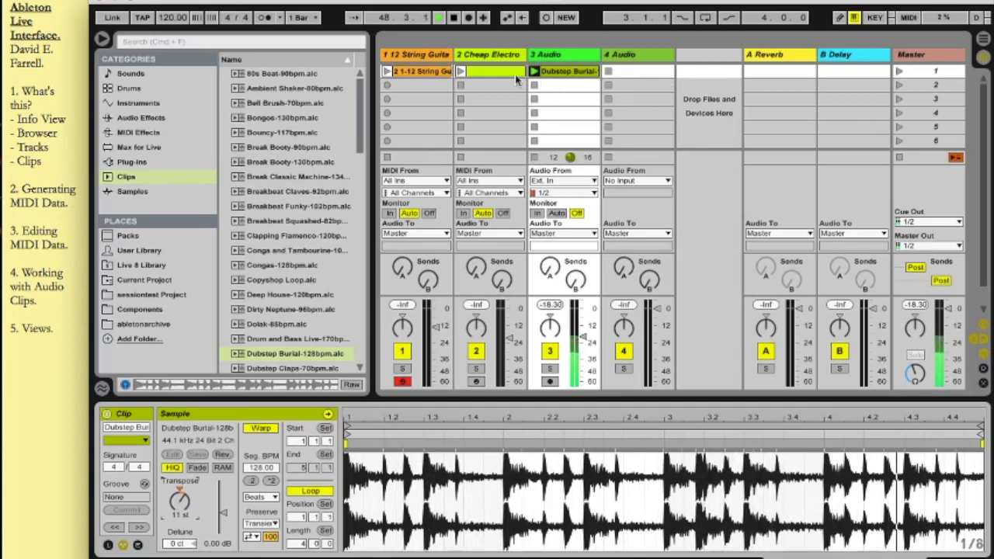
Launch the piano and guitar clips, and raise the reverb sends on tracks 2 and 3 and the delay send on track 1
{"action": "left_click", "coordinate": [461, 72]}
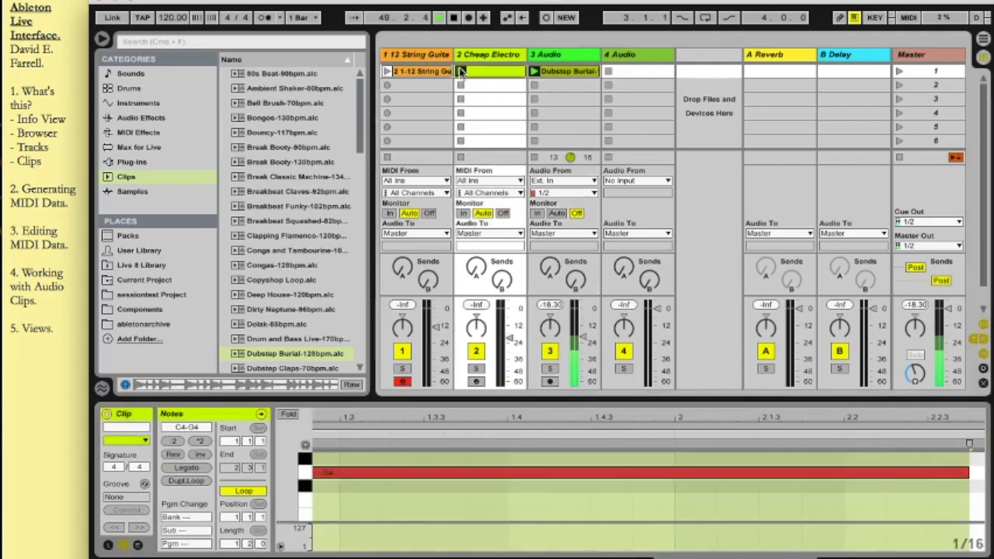
{"action": "left_click", "coordinate": [386, 72]}
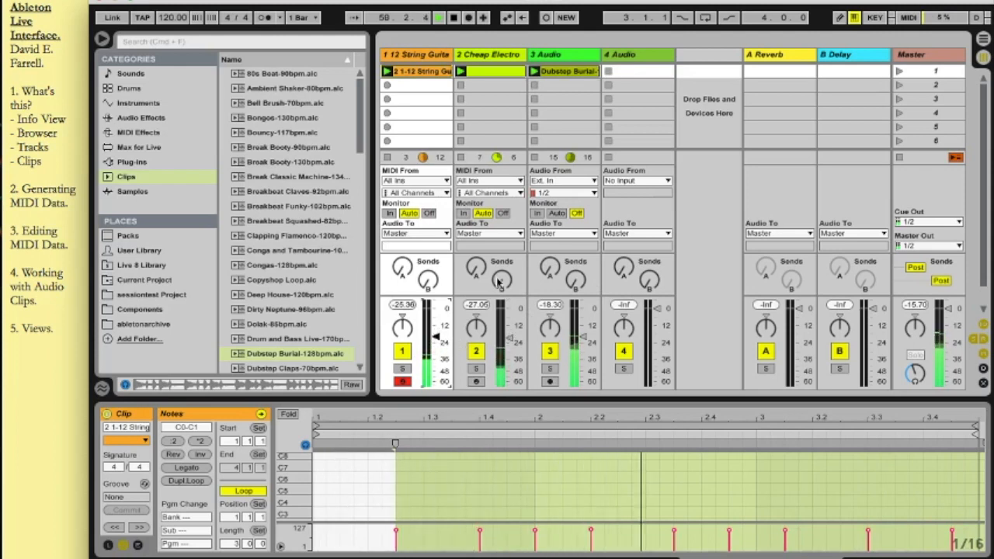
{"action": "left_click_drag", "start_coordinate": [549, 272], "coordinate": [548, 259]}
{"action": "left_click_drag", "start_coordinate": [478, 272], "coordinate": [477, 241]}
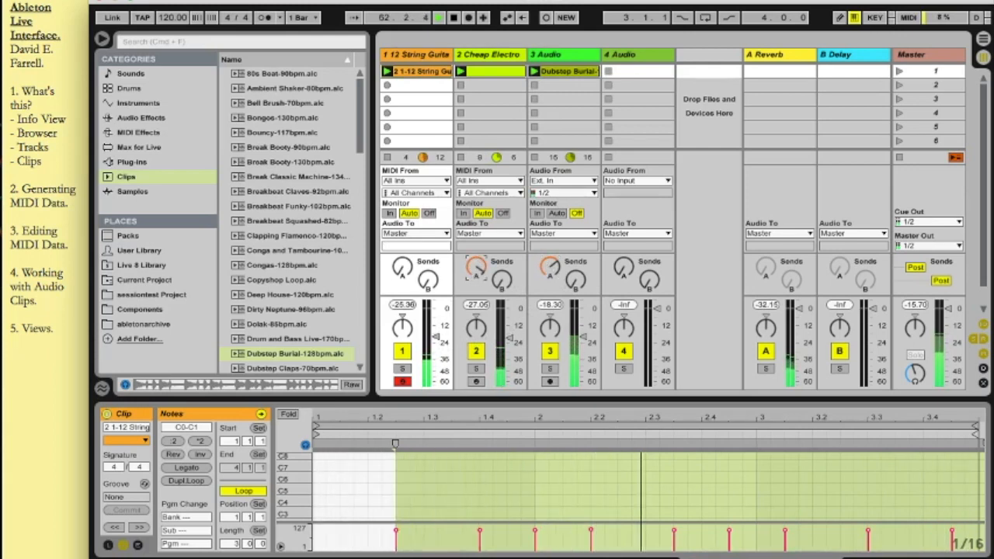
{"action": "left_click_drag", "start_coordinate": [424, 288], "coordinate": [424, 280]}
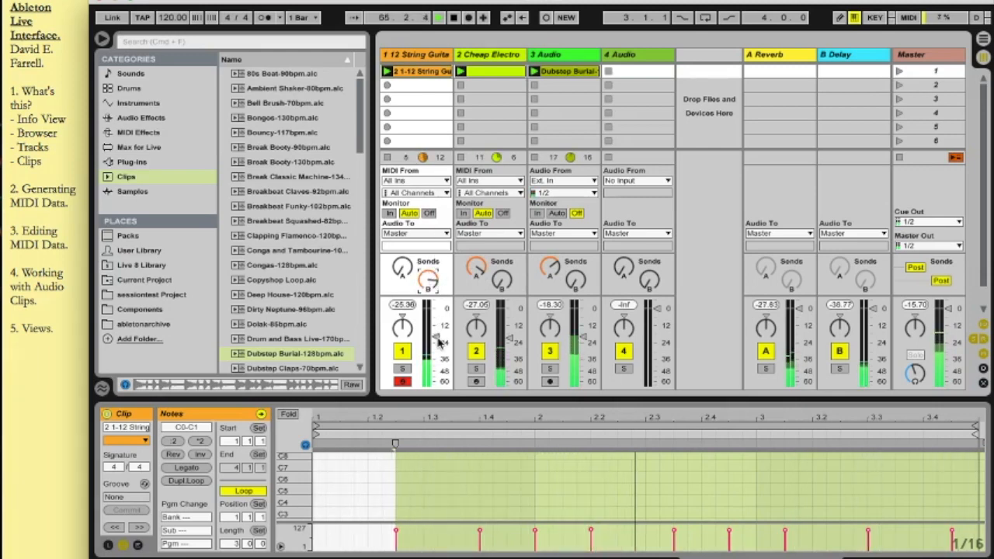
Balance the mix by setting the volume of track 1 to -17.0 dB and track 2 to -15.0 dB
{"action": "left_click_drag", "start_coordinate": [437, 338], "coordinate": [437, 325]}
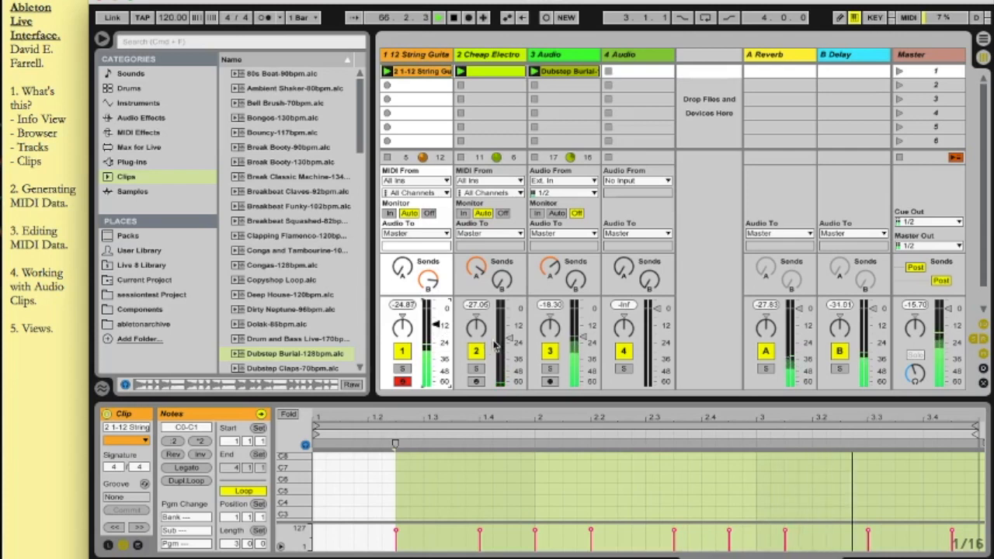
{"action": "left_click_drag", "start_coordinate": [509, 338], "coordinate": [511, 319]}
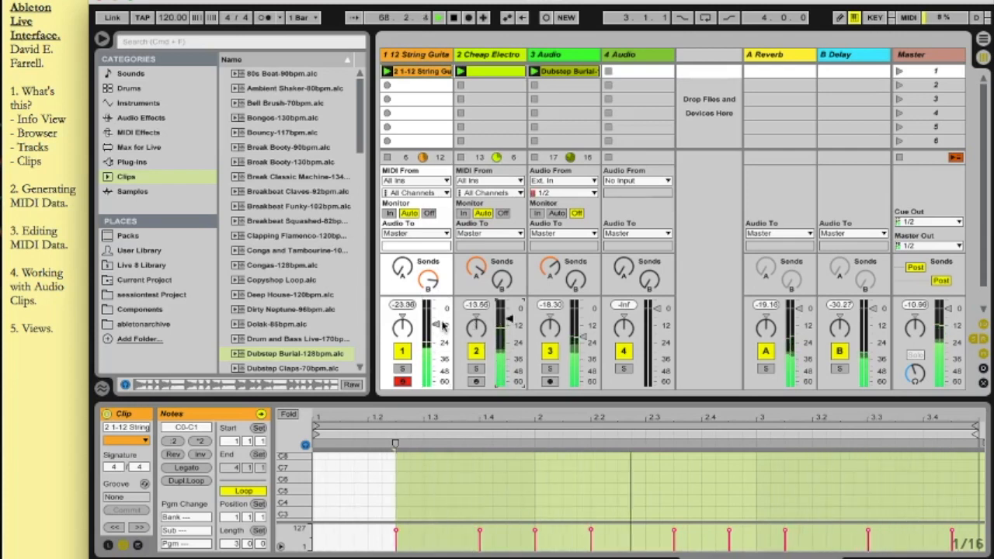
{"action": "left_click_drag", "start_coordinate": [437, 324], "coordinate": [437, 333]}
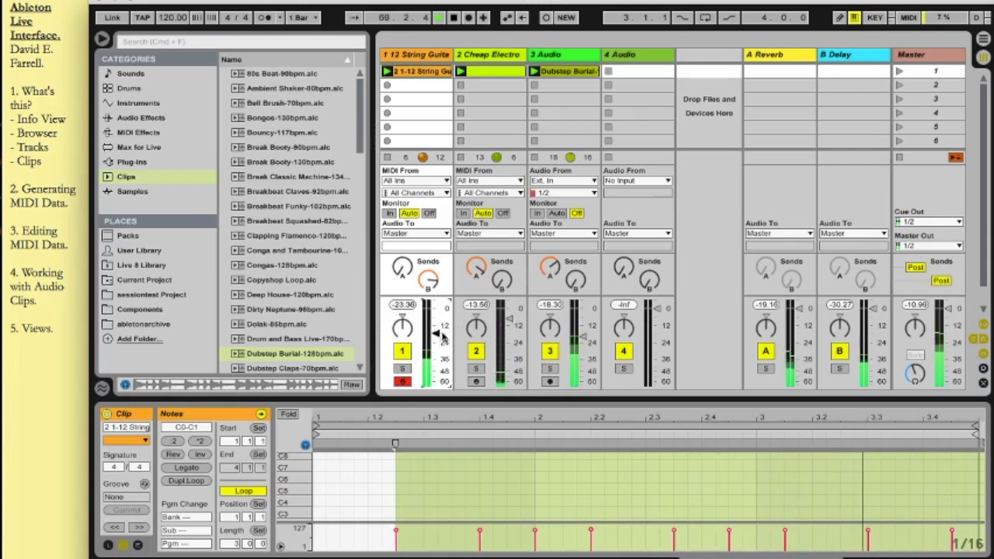
{"action": "left_click_drag", "start_coordinate": [509, 320], "coordinate": [511, 331]}
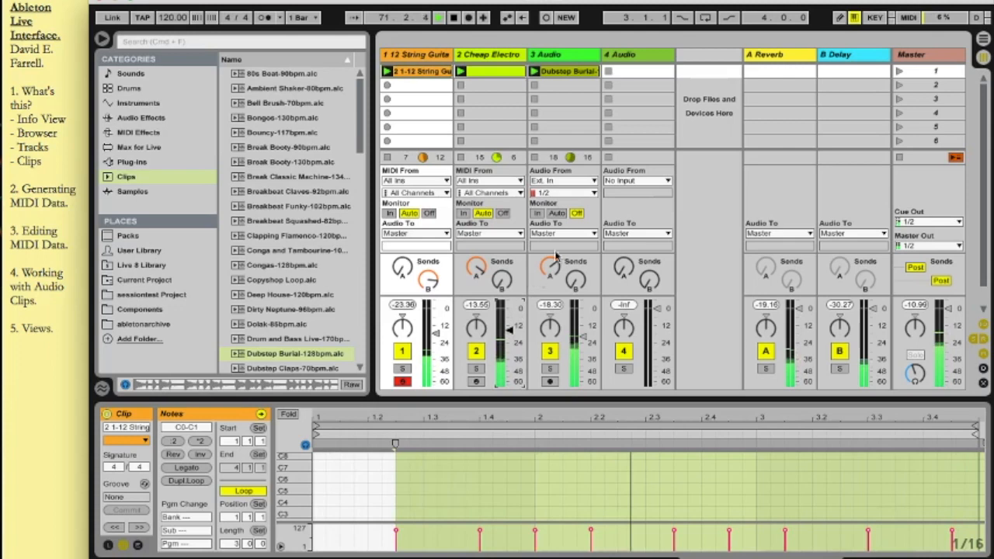
Stop playback, show the Dubstep Burial clip's sample settings, and stop all session clips
{"action": "left_click", "coordinate": [453, 19]}
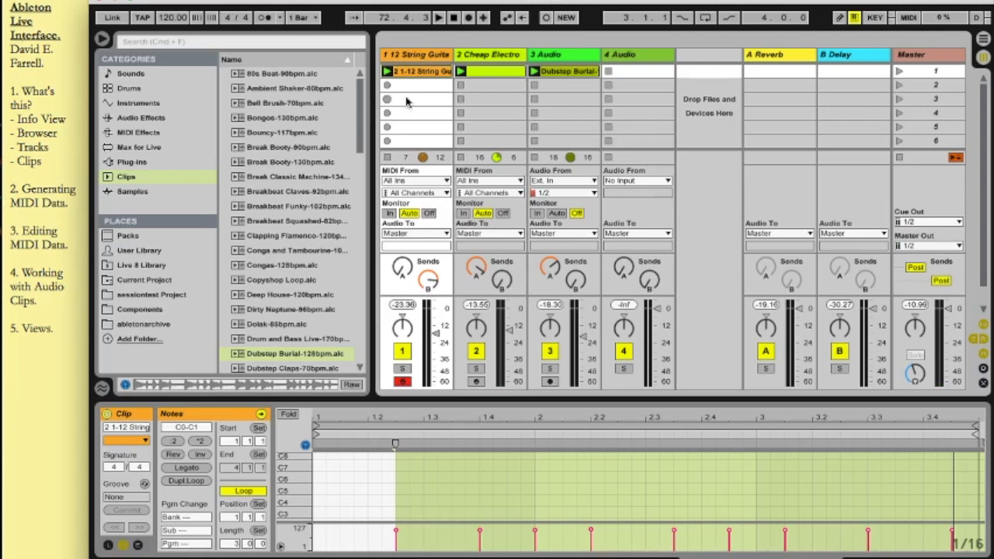
{"action": "left_click", "coordinate": [571, 73]}
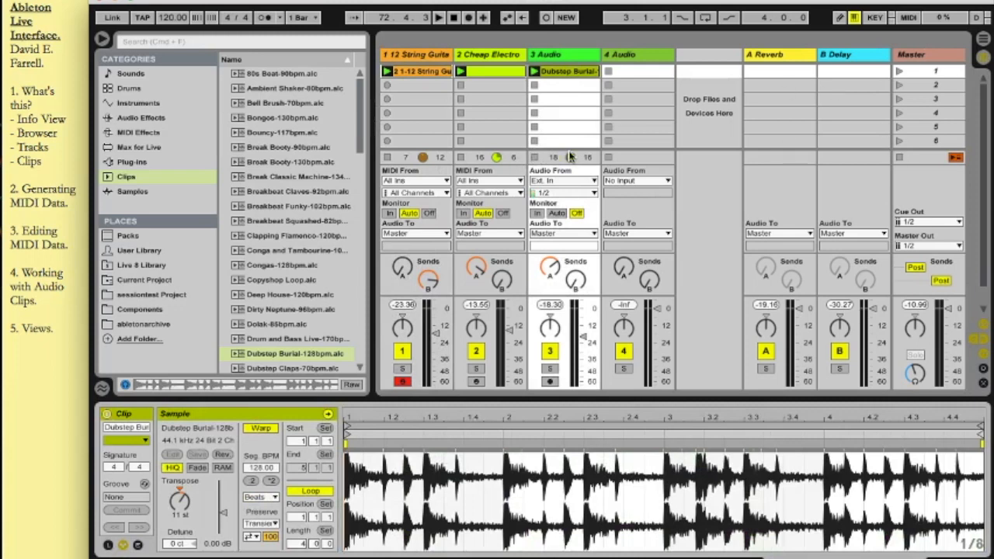
{"action": "left_click", "coordinate": [535, 158]}
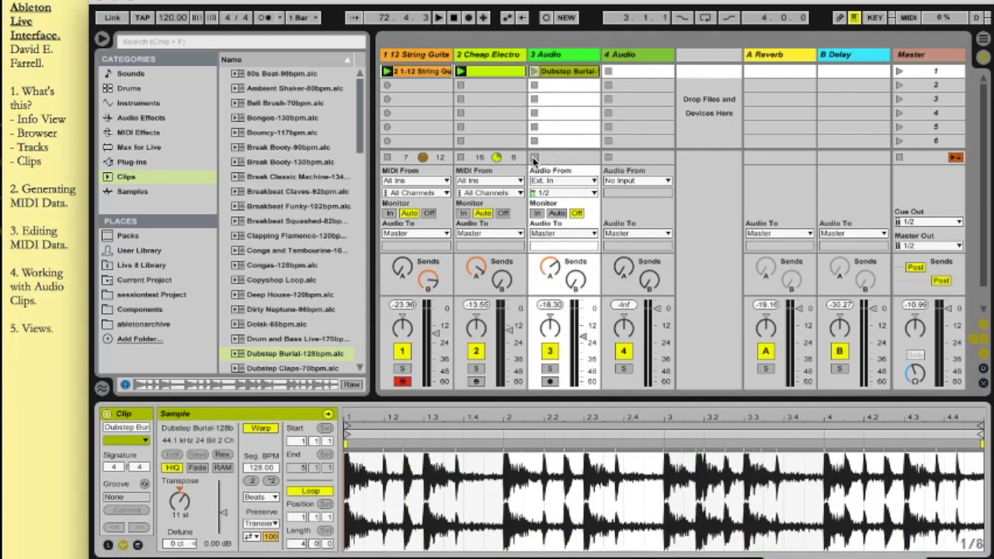
{"action": "left_click", "coordinate": [901, 159]}
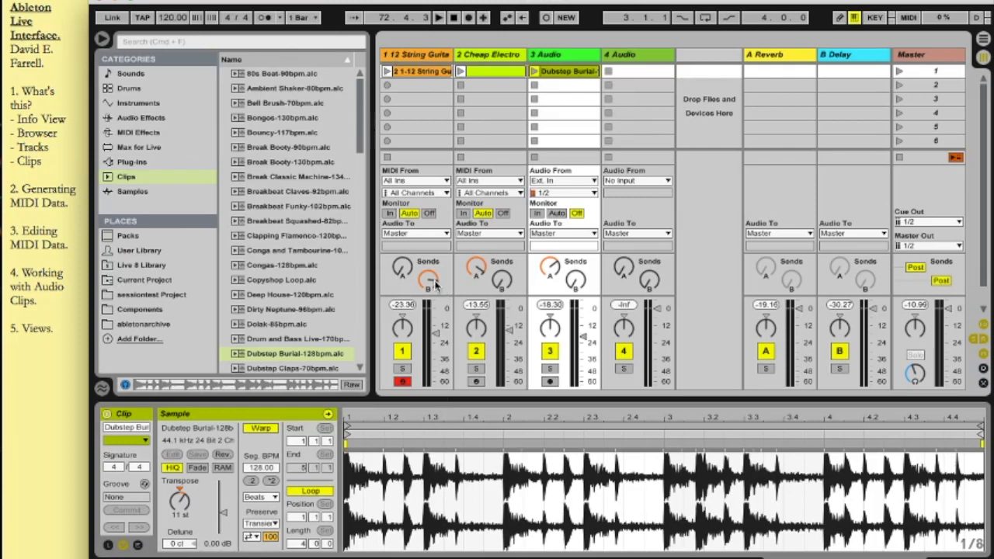
Switch to Arrangement View with the browser hidden and select the 12 String Guitar track
{"action": "left_click", "coordinate": [983, 38]}
{"action": "left_click", "coordinate": [983, 39]}
{"action": "left_click", "coordinate": [984, 38]}
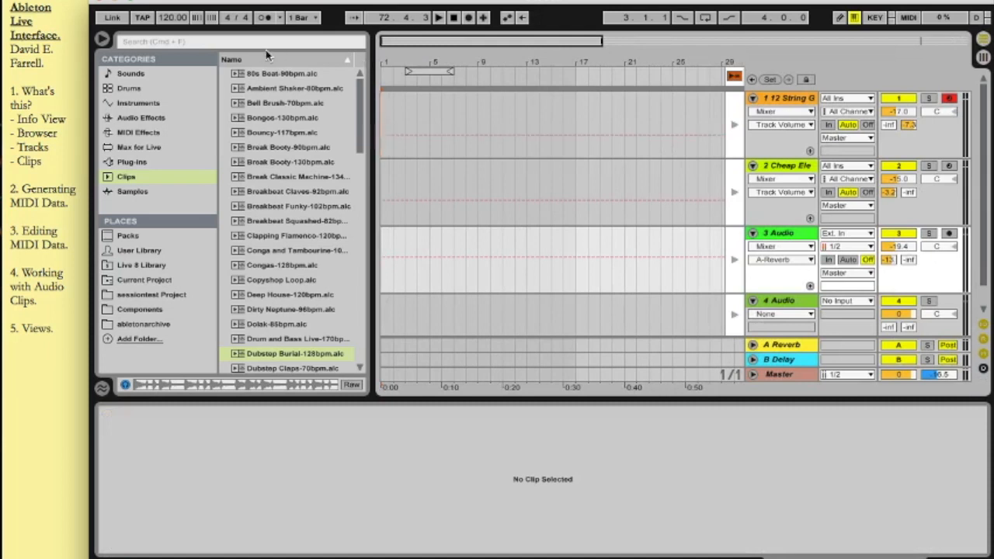
{"action": "left_click", "coordinate": [101, 39]}
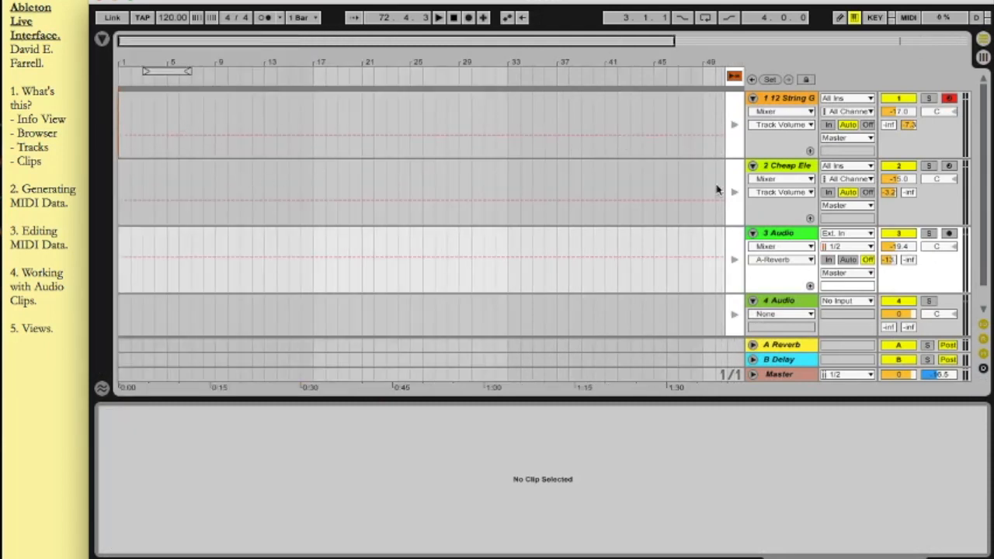
{"action": "double_click", "coordinate": [786, 101]}
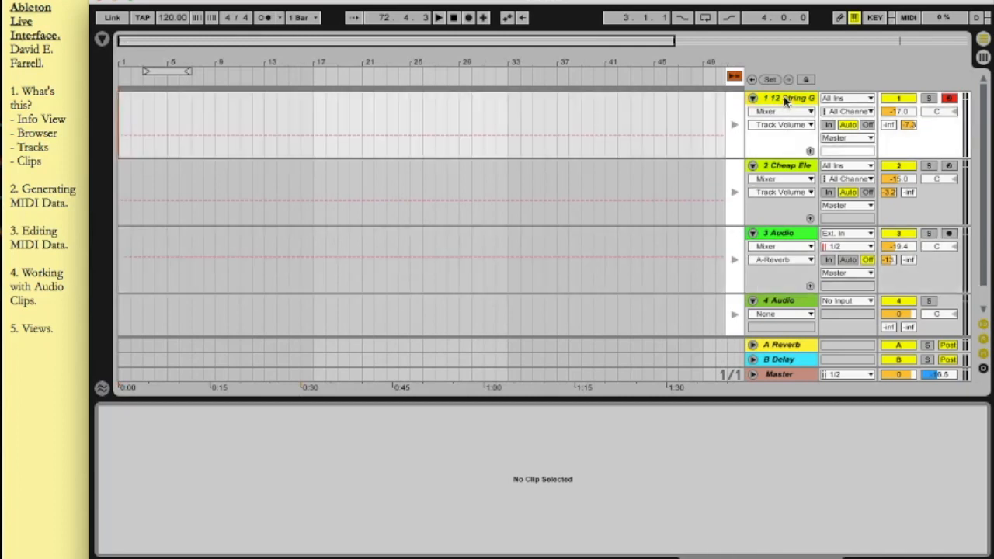
Copy the 12 String Guitar clip from the Session View into track 1 of the arrangement, starting at bar 1
{"action": "left_click", "coordinate": [792, 171]}
{"action": "left_click", "coordinate": [779, 235]}
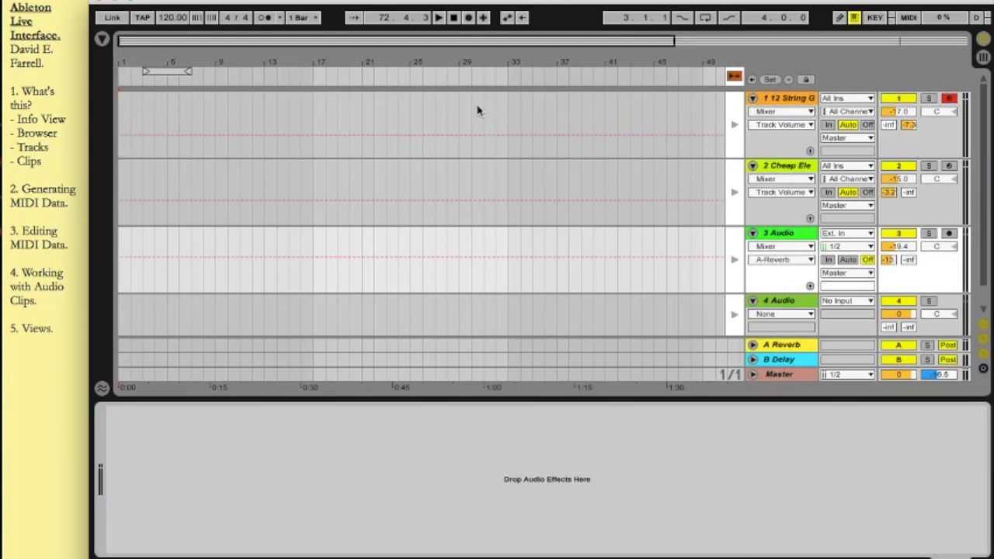
{"action": "key", "text": "Tab"}
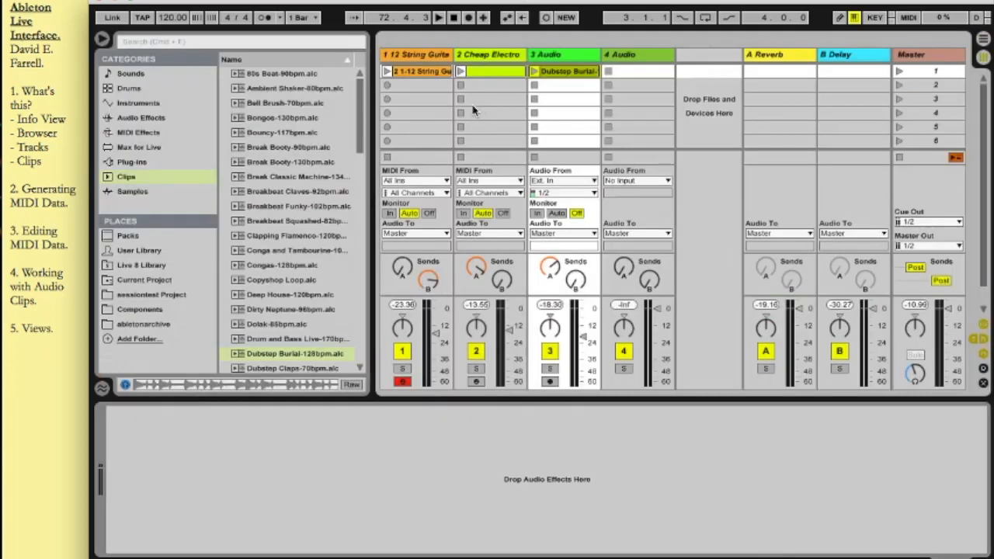
{"action": "left_click", "coordinate": [429, 74]}
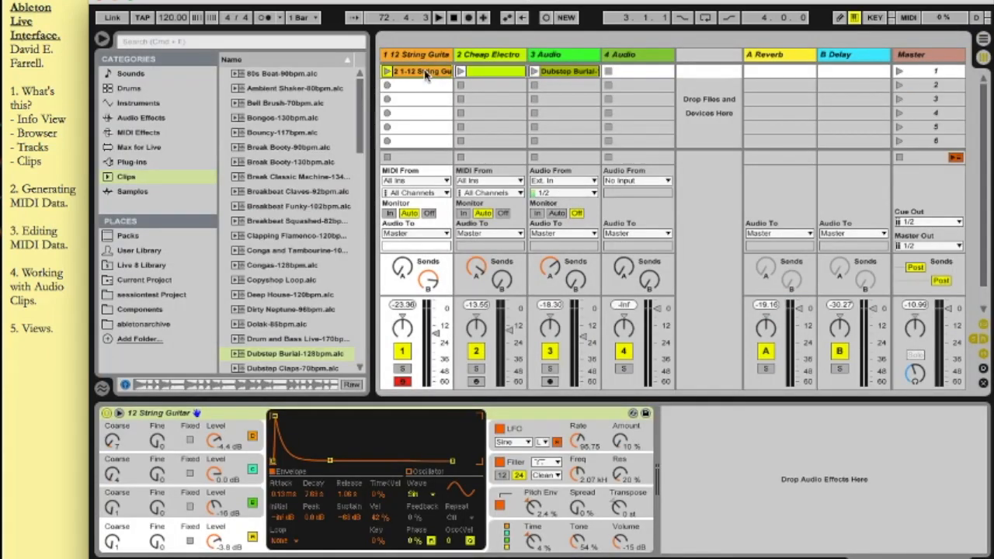
{"action": "key", "text": "Tab"}
{"action": "left_click", "coordinate": [179, 111]}
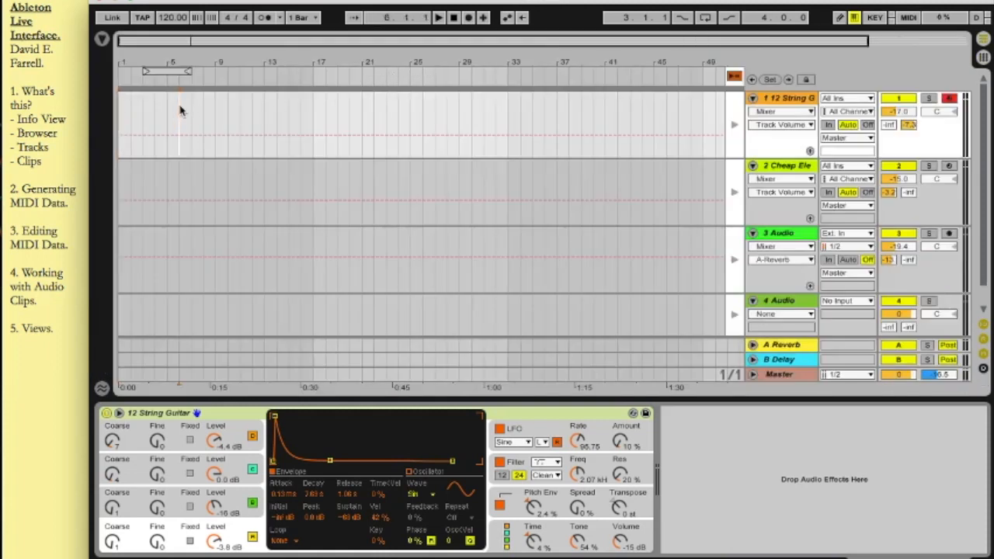
{"action": "key", "text": "ctrl+v"}
{"action": "left_click_drag", "start_coordinate": [195, 103], "coordinate": [137, 99]}
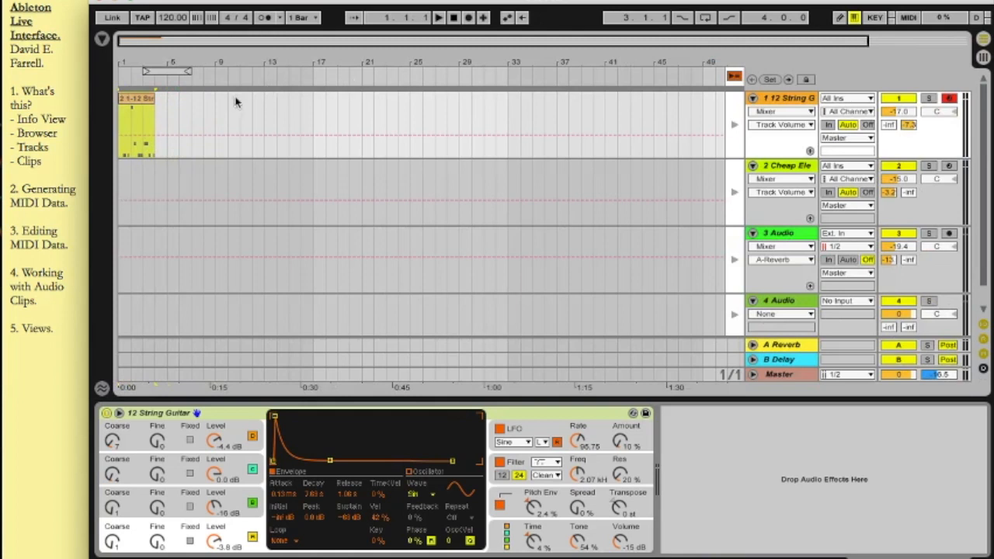
Repeat the guitar clip on track 1 so four copies run back to back up to bar 13
{"action": "left_click", "coordinate": [162, 108]}
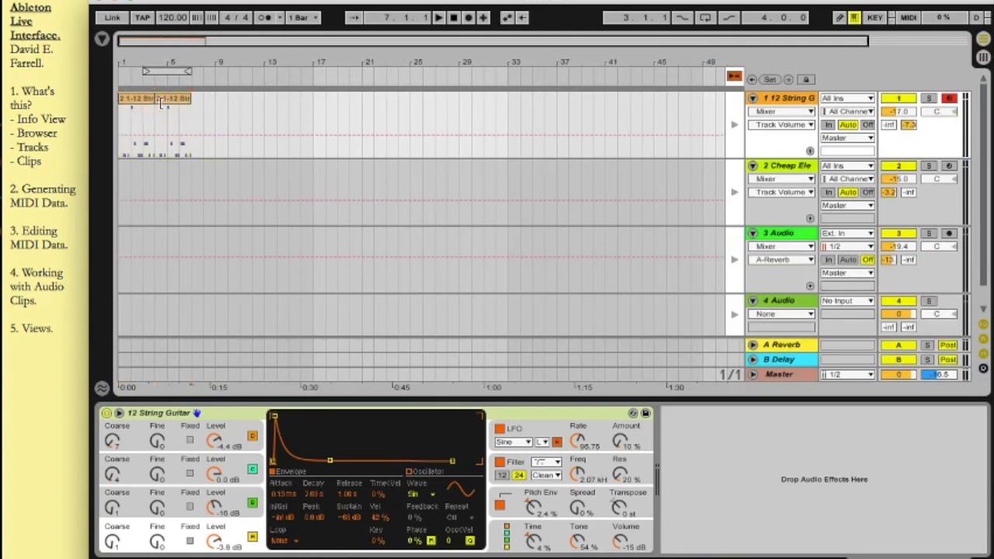
{"action": "key", "text": "ctrl+d"}
{"action": "key", "text": "ctrl+d"}
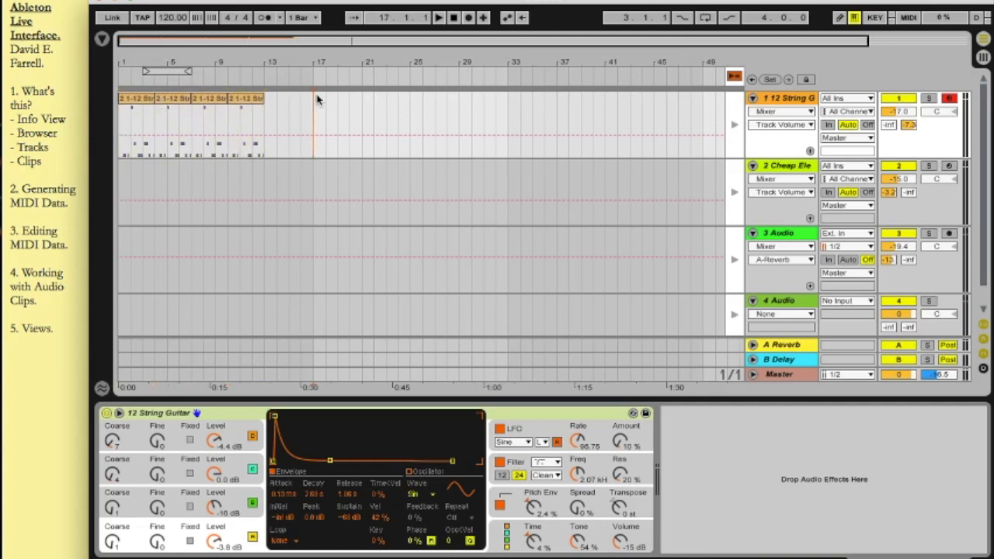
Place further copies of the guitar clip on track 1 at bars 17, 20, 24 and 29
{"action": "key", "text": "Tab"}
{"action": "left_click_drag", "start_coordinate": [419, 77], "coordinate": [353, 113]}
{"action": "key", "text": "Tab"}
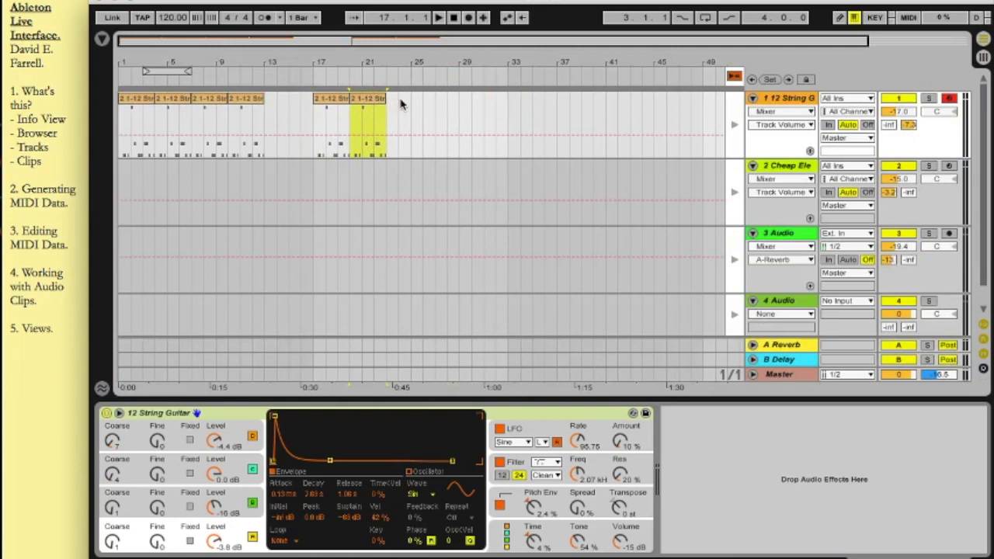
{"action": "left_click", "coordinate": [401, 101]}
{"action": "key", "text": "super+v"}
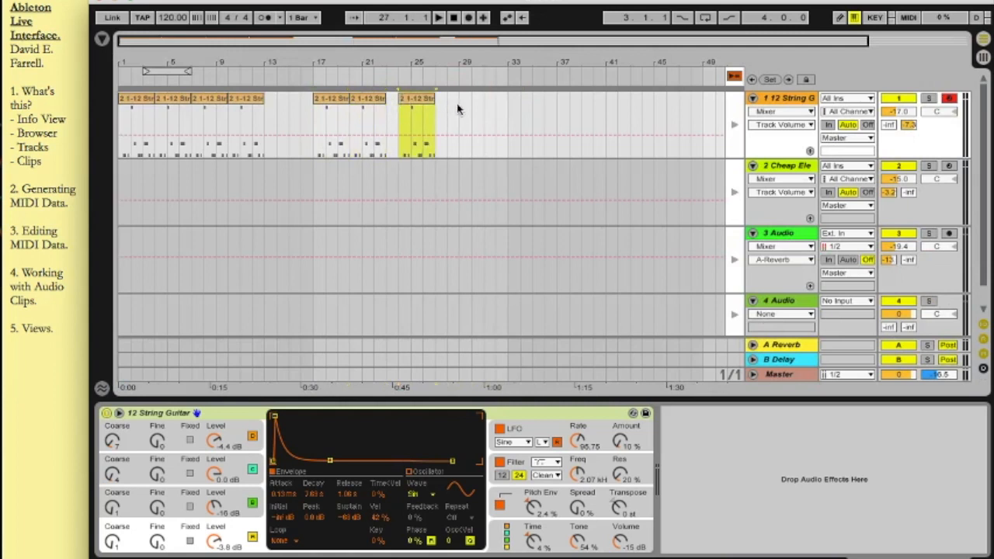
{"action": "key", "text": "super+v"}
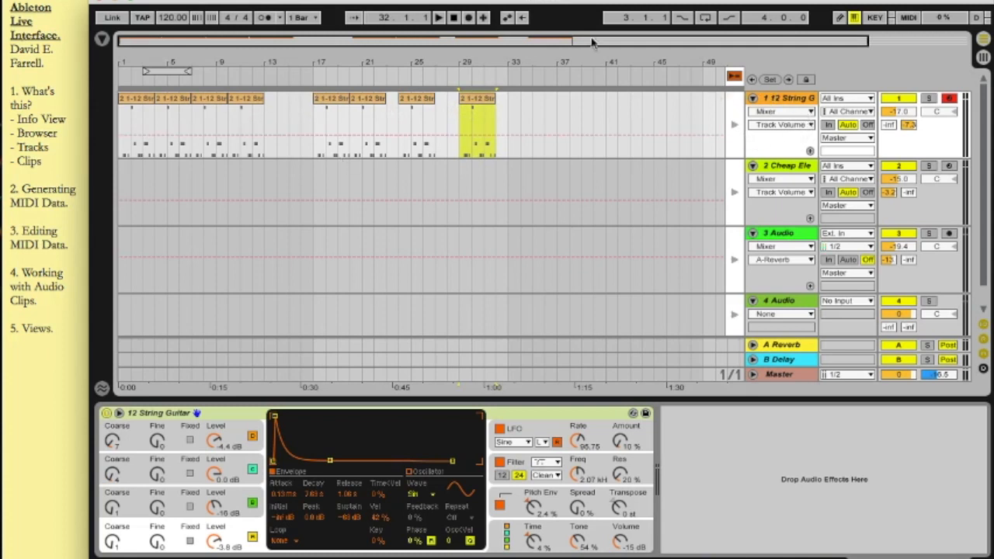
Reactivate the arrangement's clips with Back to Arrangement and play the guitar part briefly from the start
{"action": "left_click", "coordinate": [439, 18]}
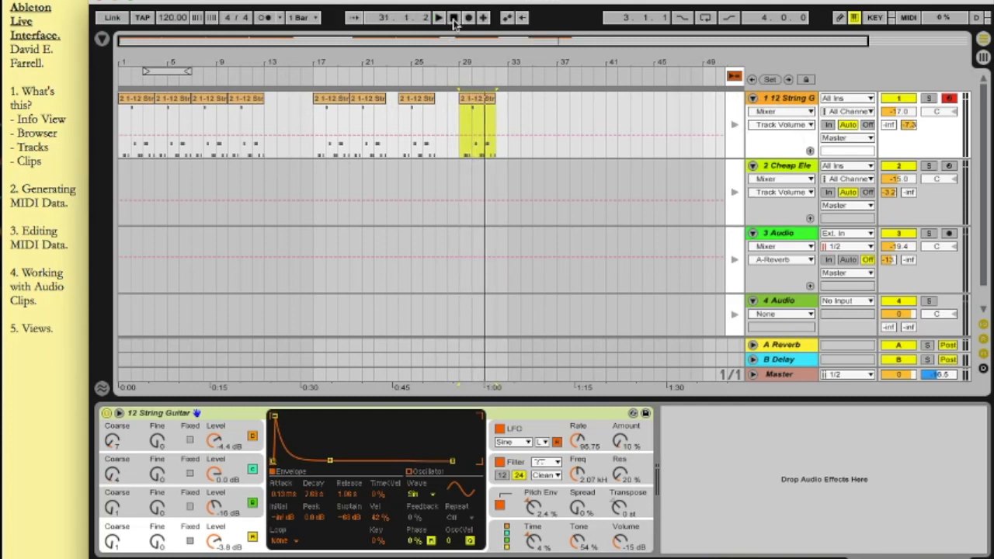
{"action": "left_click", "coordinate": [454, 17]}
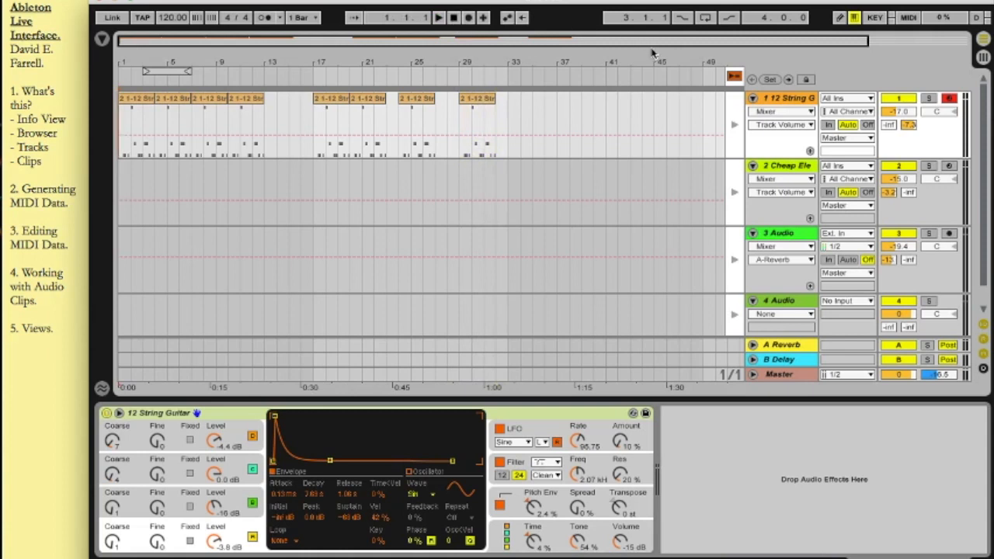
{"action": "left_click", "coordinate": [734, 79]}
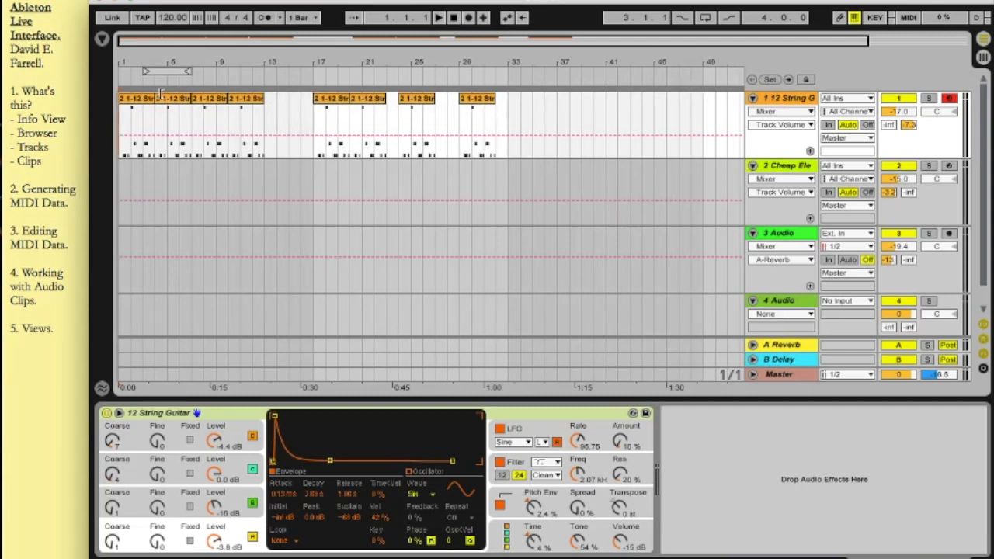
{"action": "left_click", "coordinate": [440, 17]}
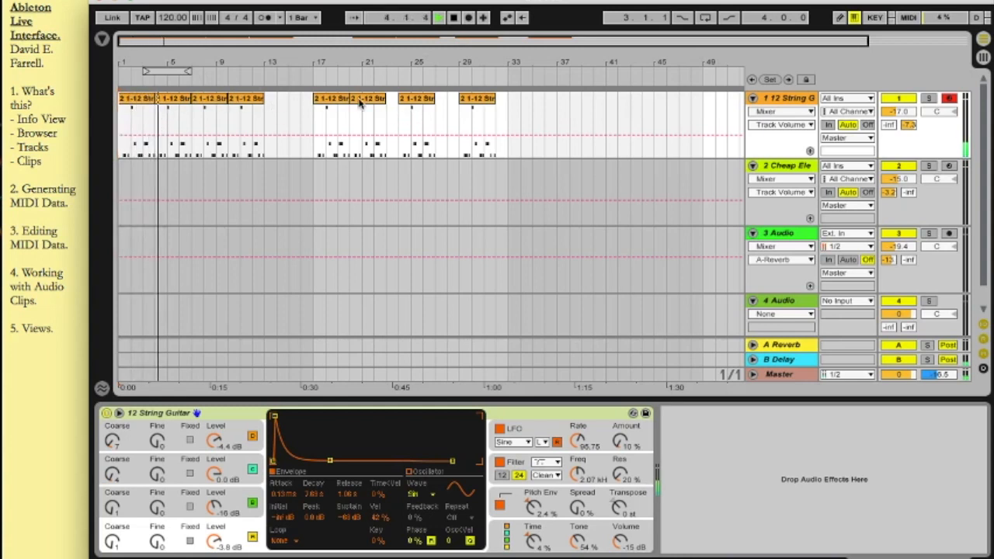
{"action": "left_click", "coordinate": [455, 18]}
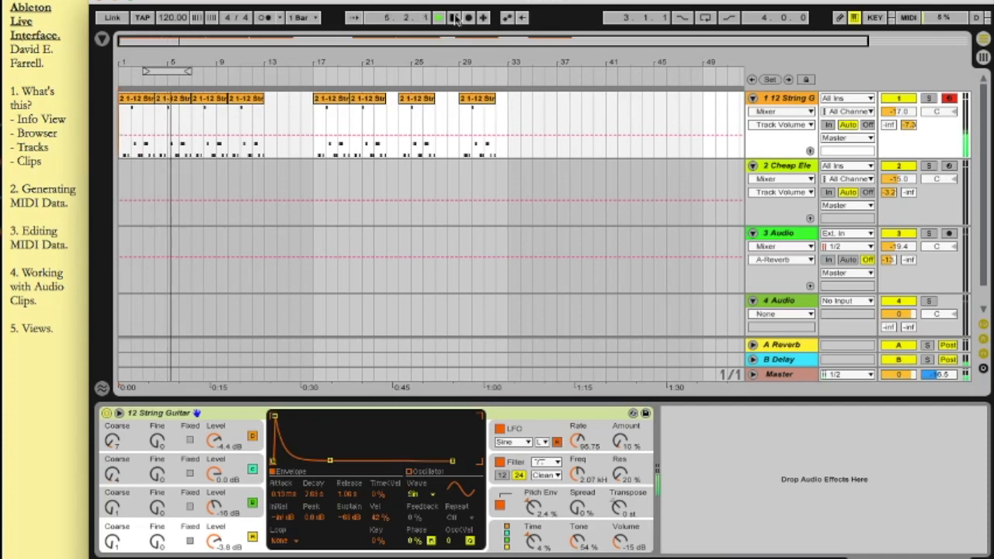
Copy the Cheap Electronic Piano session clip into track 2 of the arrangement as four consecutive clips from bar 4
{"action": "key", "text": "Tab"}
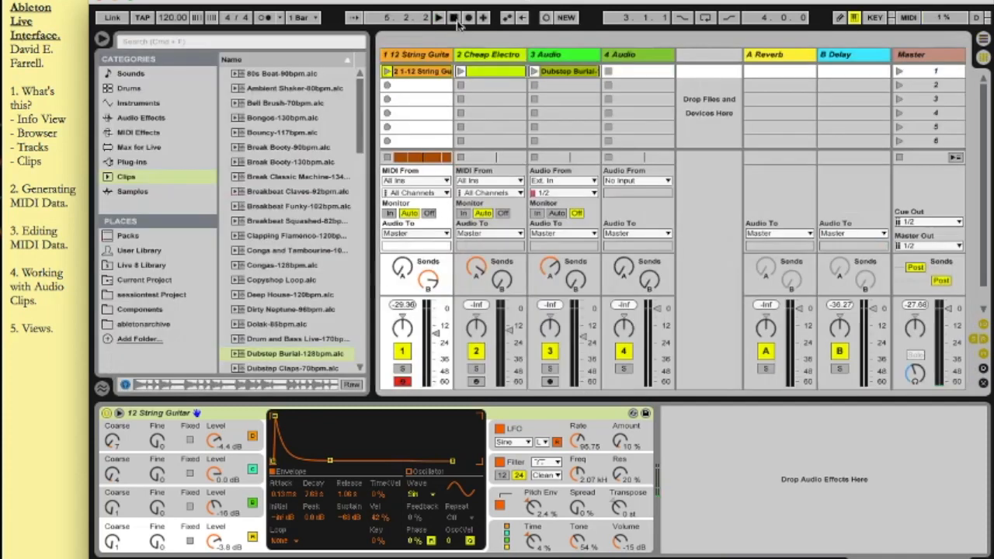
{"action": "left_click", "coordinate": [488, 75]}
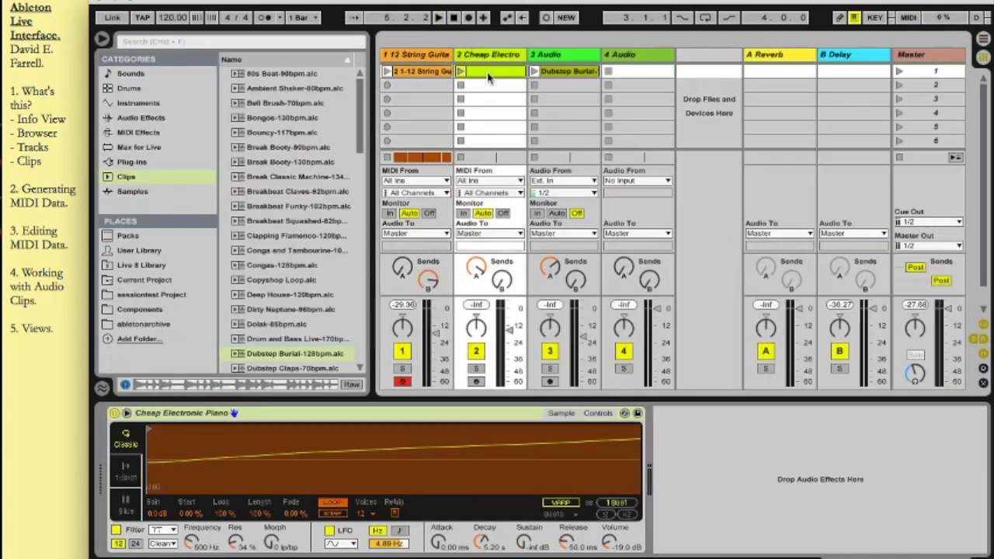
{"action": "key", "text": "Tab"}
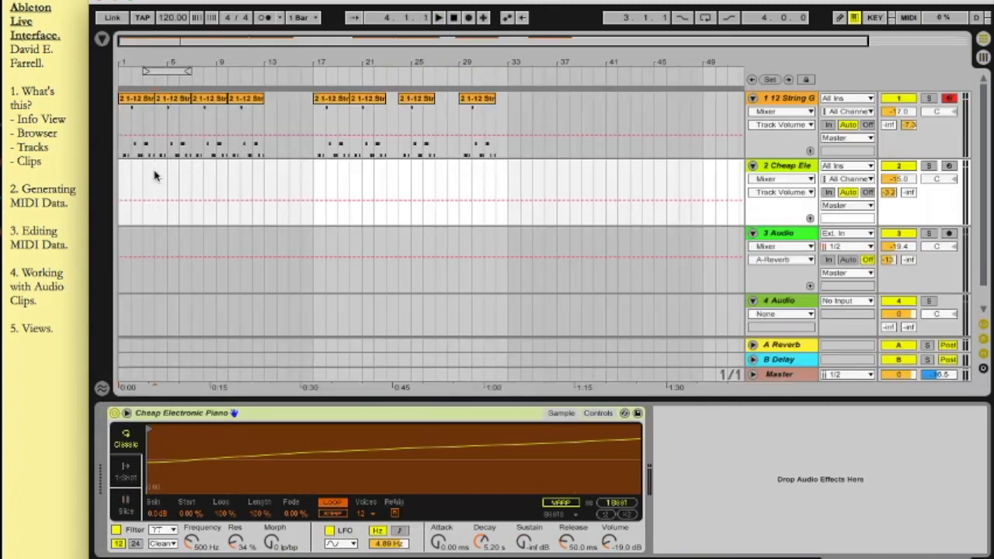
{"action": "key", "text": "super+v"}
{"action": "key", "text": "super+v"}
{"action": "key", "text": "super+v"}
{"action": "key", "text": "super+v"}
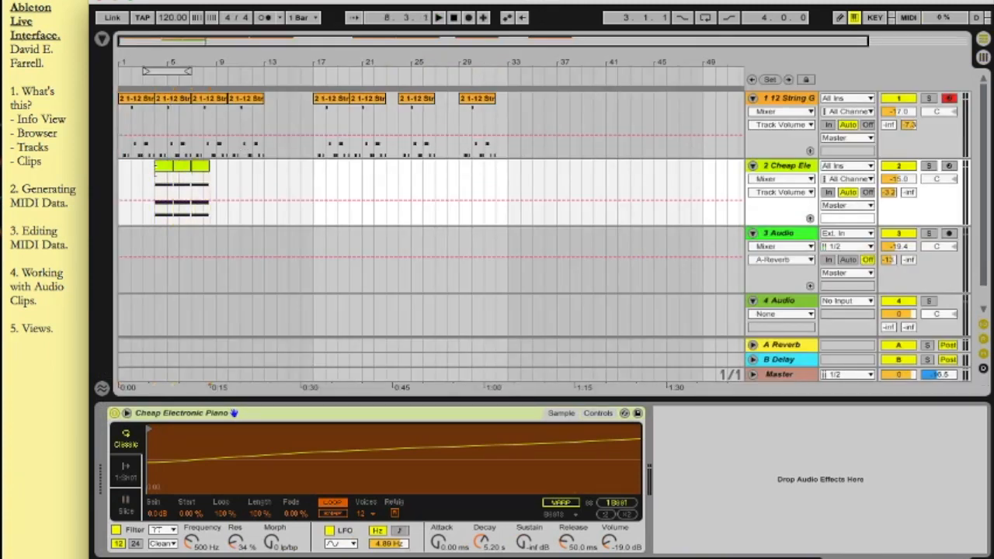
Add three more consecutive piano clips on track 2, covering the stretch from bar 12
{"action": "left_click", "coordinate": [282, 178]}
{"action": "key", "text": "super+v"}
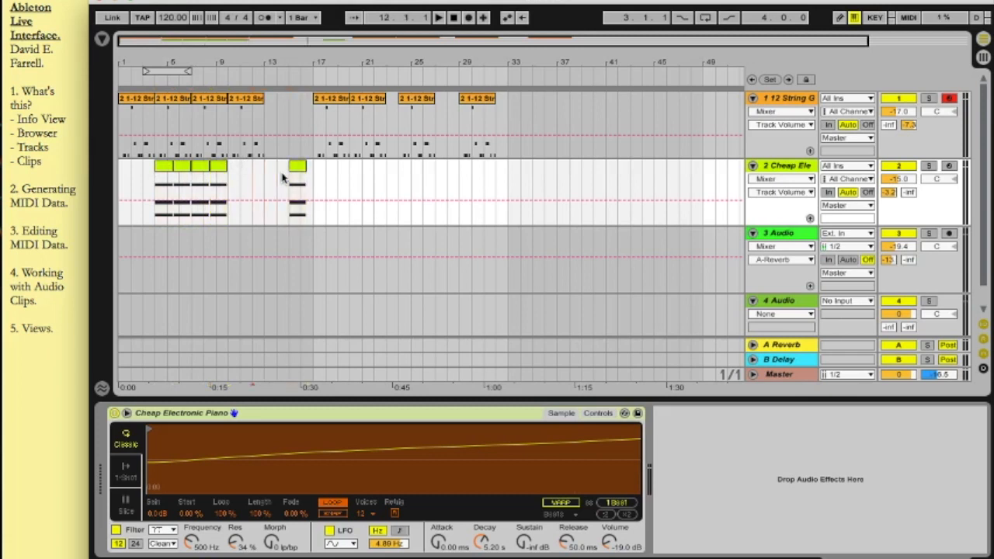
{"action": "key", "text": "super+v"}
{"action": "key", "text": "super+v"}
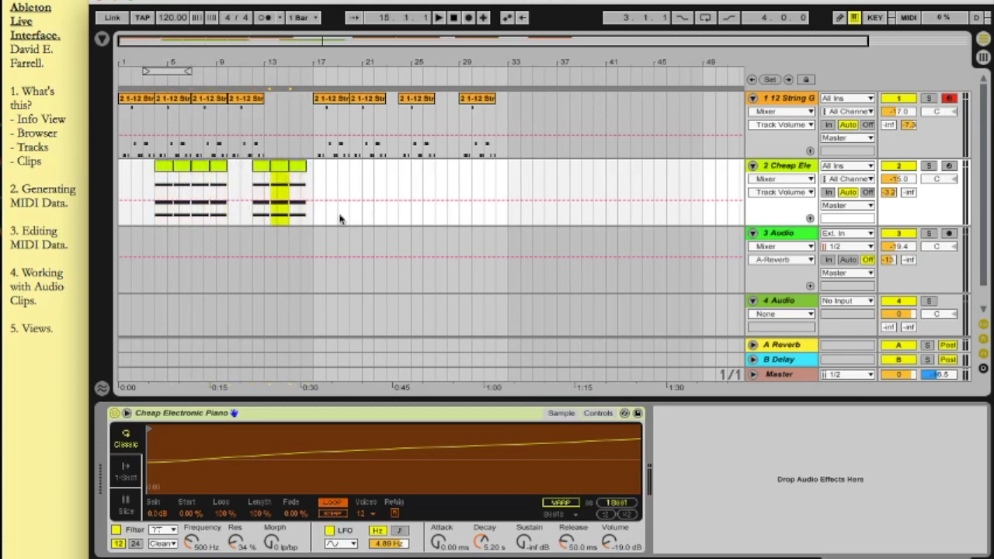
Copy the Dubstep Burial session clip into track 3 of the arrangement as six consecutive clips from bar 8 to bar 32
{"action": "key", "text": "Tab"}
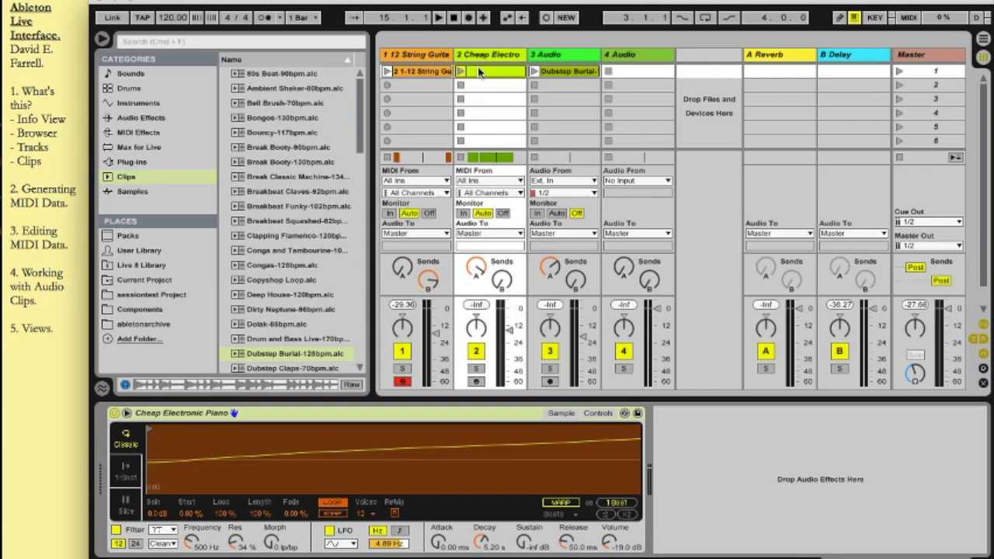
{"action": "left_click", "coordinate": [569, 72]}
{"action": "key", "text": "Tab"}
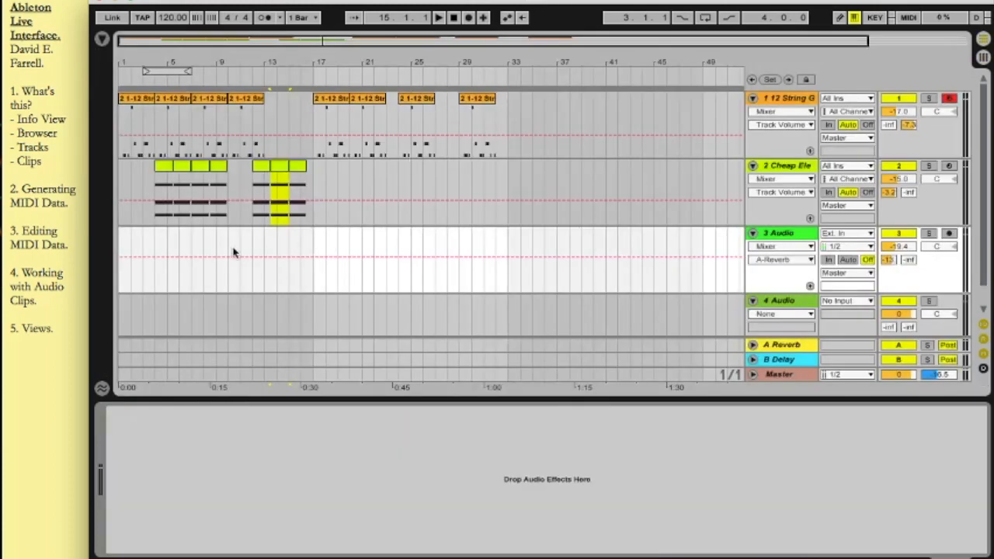
{"action": "key", "text": "ctrl+v"}
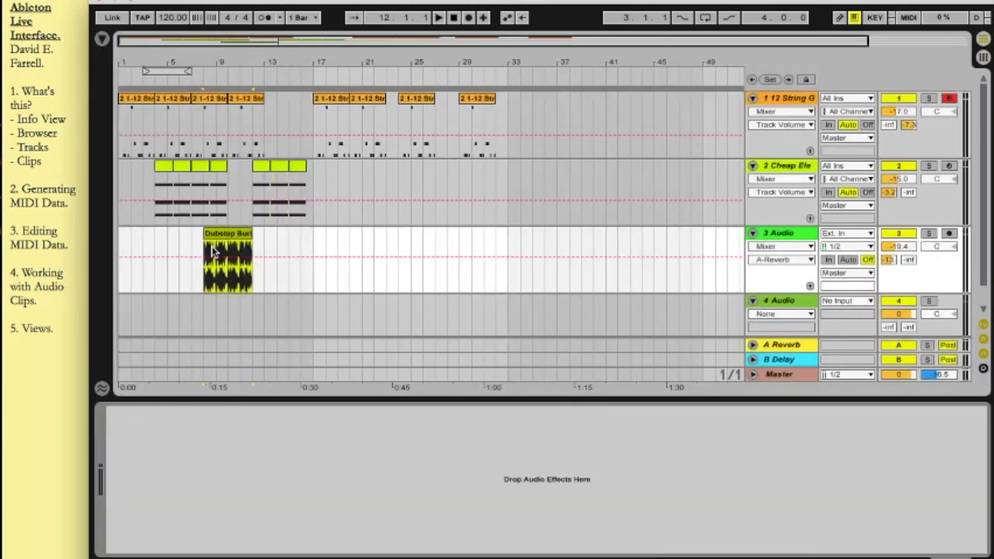
{"action": "key", "text": "ctrl+v"}
{"action": "key", "text": "ctrl+v"}
{"action": "key", "text": "ctrl+v"}
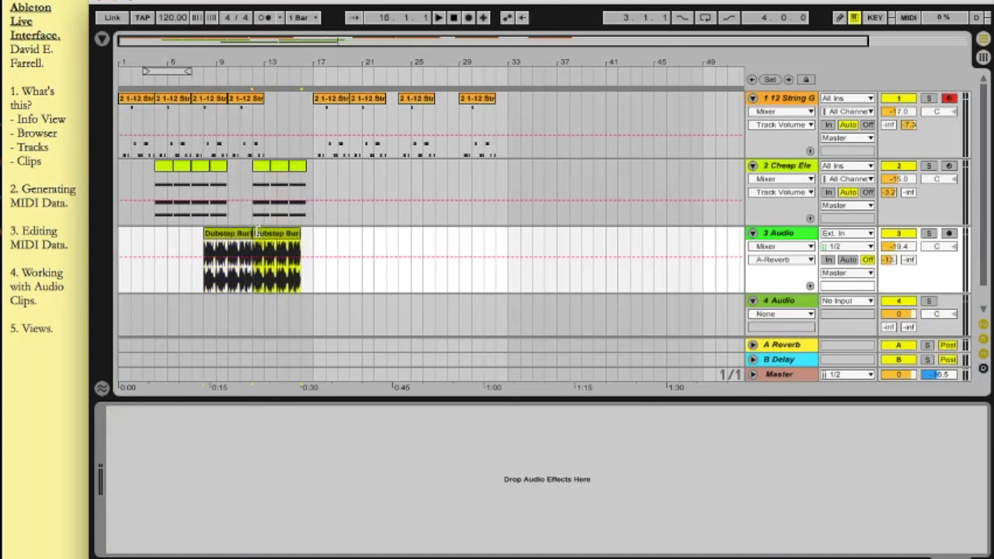
{"action": "key", "text": "ctrl+v"}
{"action": "key", "text": "ctrl+v"}
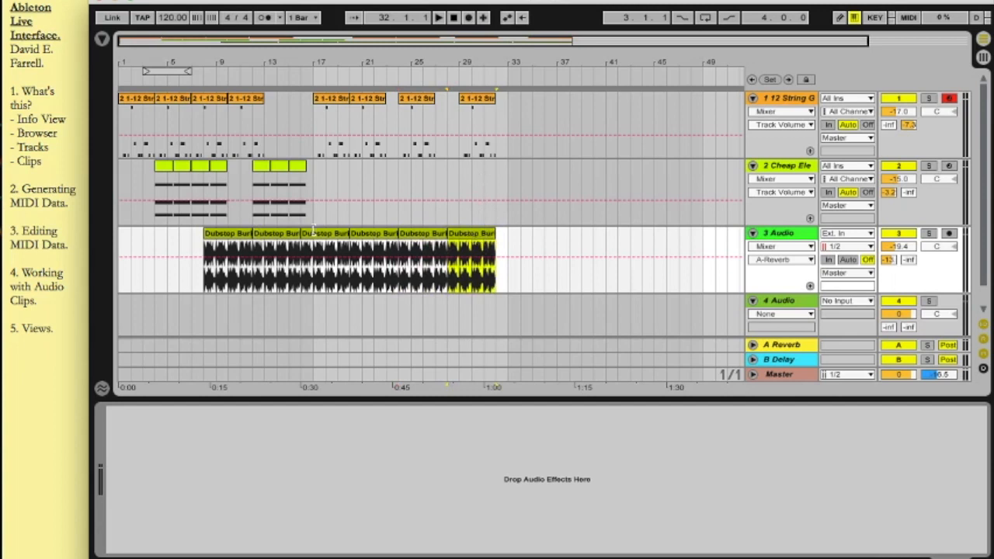
Play the three-track arrangement from the start, stop it, and switch back to the Session View
{"action": "left_click", "coordinate": [454, 18]}
{"action": "left_click", "coordinate": [439, 18]}
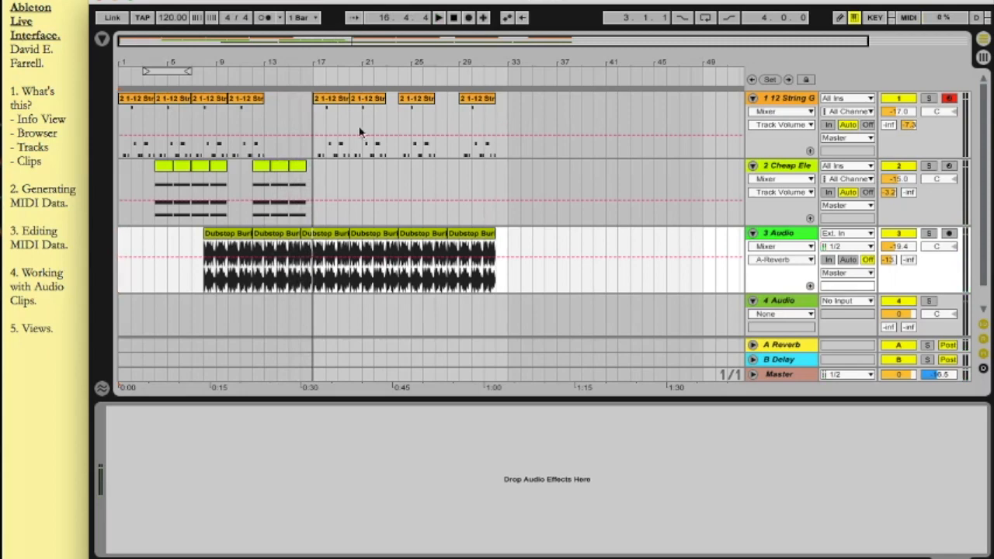
{"action": "key", "text": "Tab"}
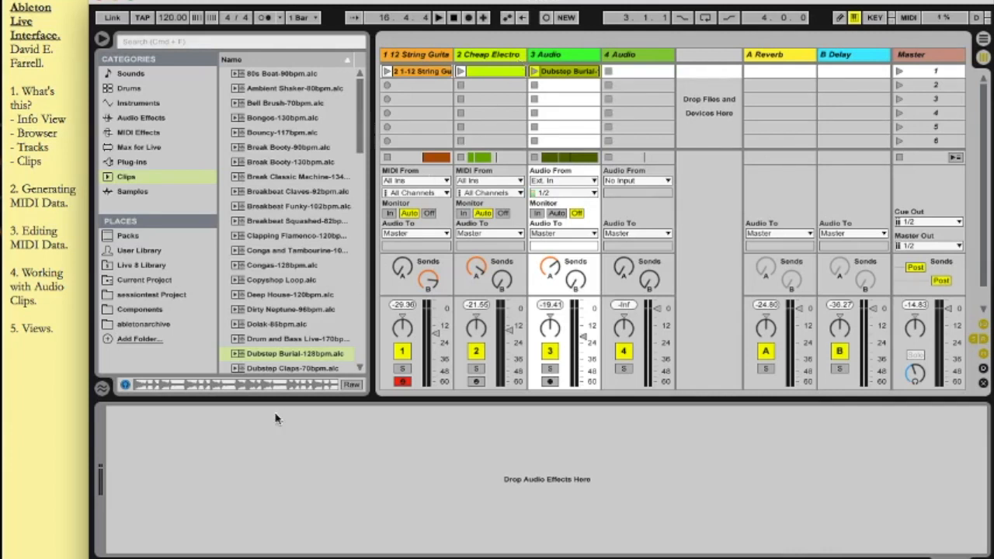
Show the Info View and review the 12 String Guitar device and the notes of the guitar and piano clips
{"action": "left_click", "coordinate": [101, 558]}
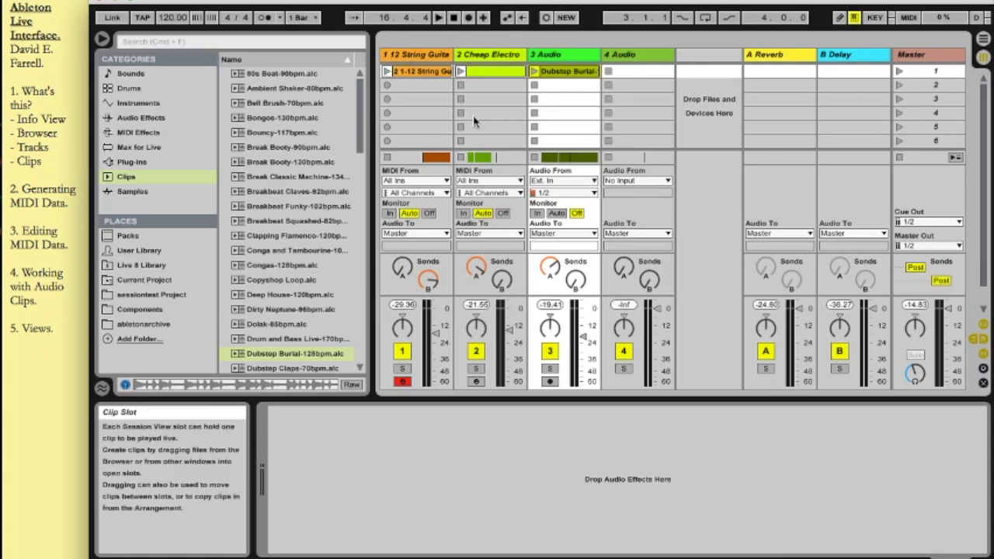
{"action": "left_click", "coordinate": [418, 55]}
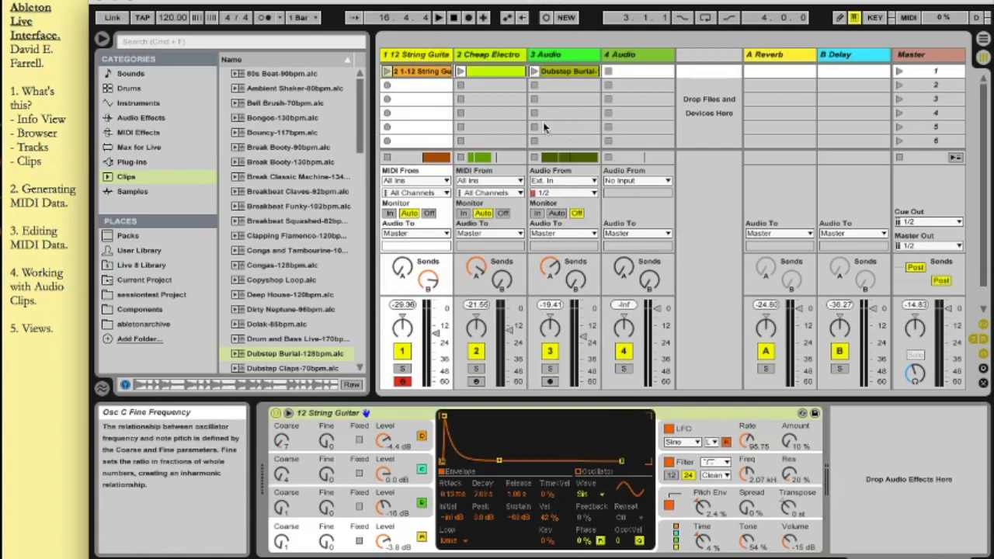
{"action": "left_click", "coordinate": [500, 72]}
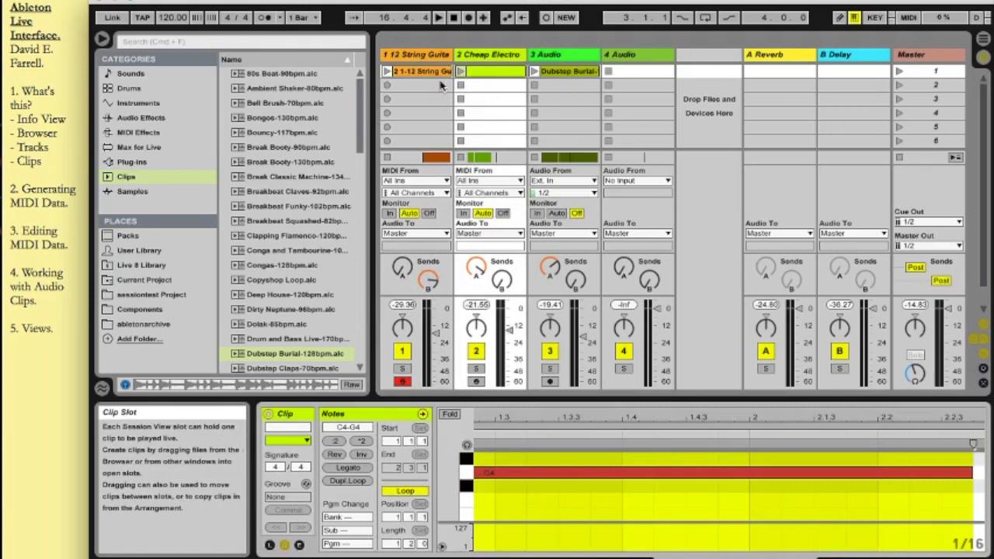
{"action": "left_click", "coordinate": [404, 72]}
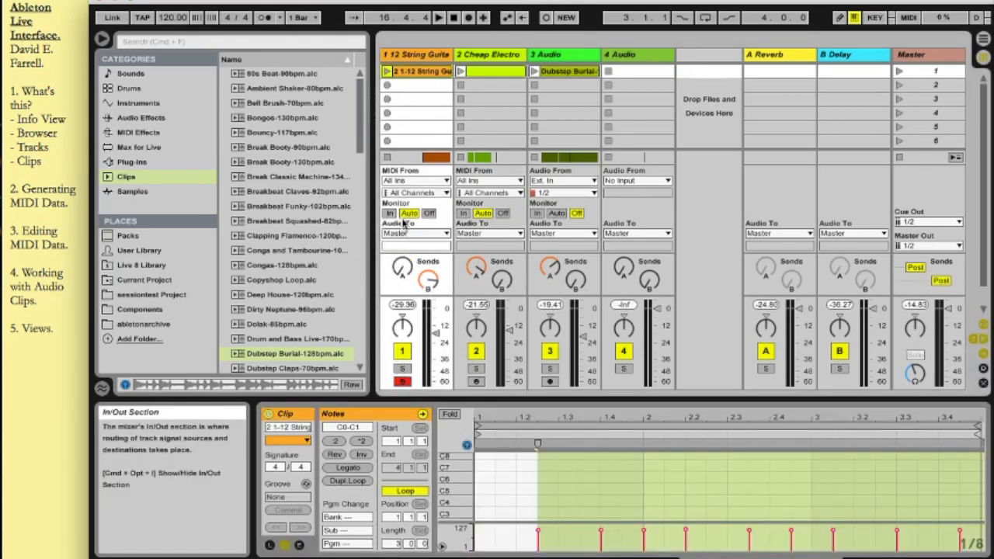
{"action": "left_click", "coordinate": [494, 72]}
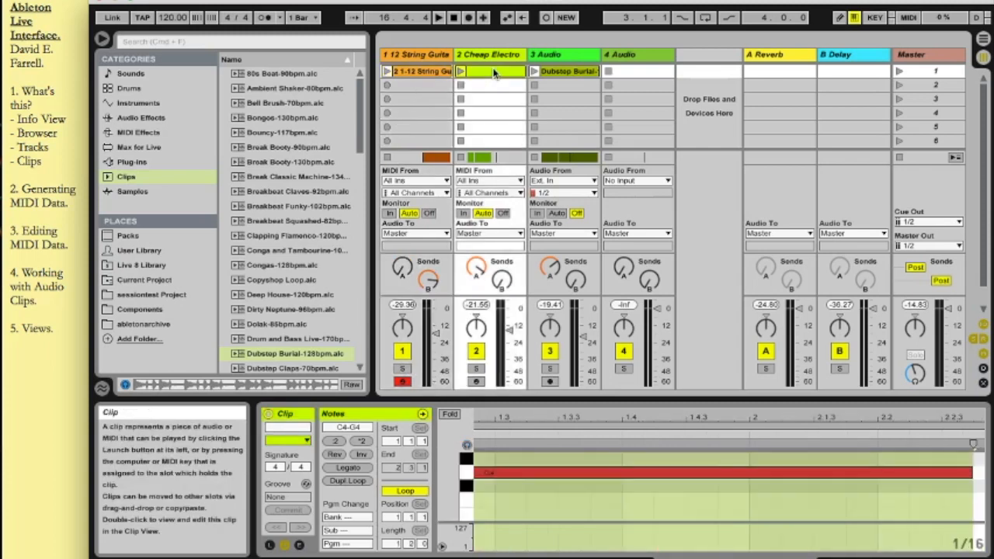
Enlarge the Clip View, show the Dubstep Burial sample, shrink the view partway, and return to the Arrangement View
{"action": "left_click_drag", "start_coordinate": [536, 402], "coordinate": [536, 294]}
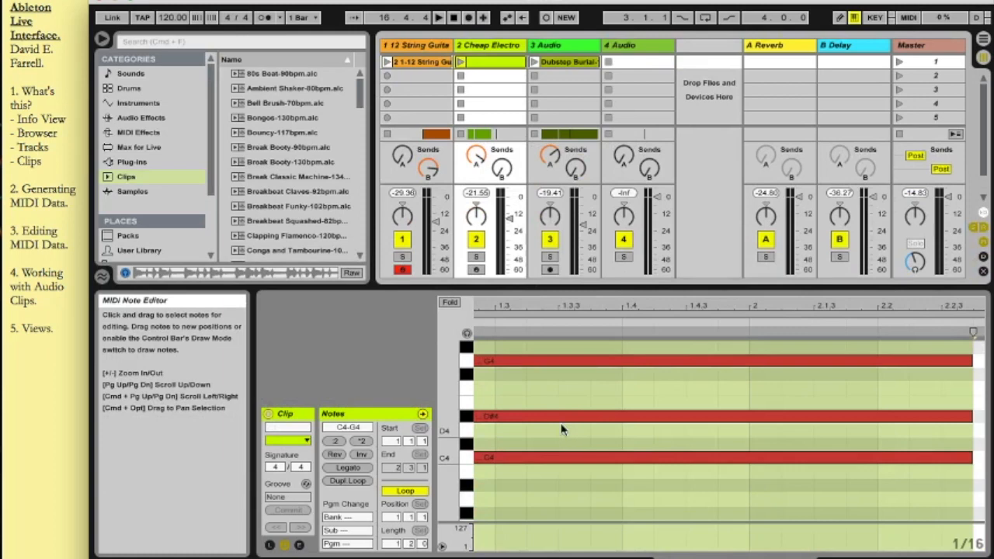
{"action": "left_click", "coordinate": [571, 61]}
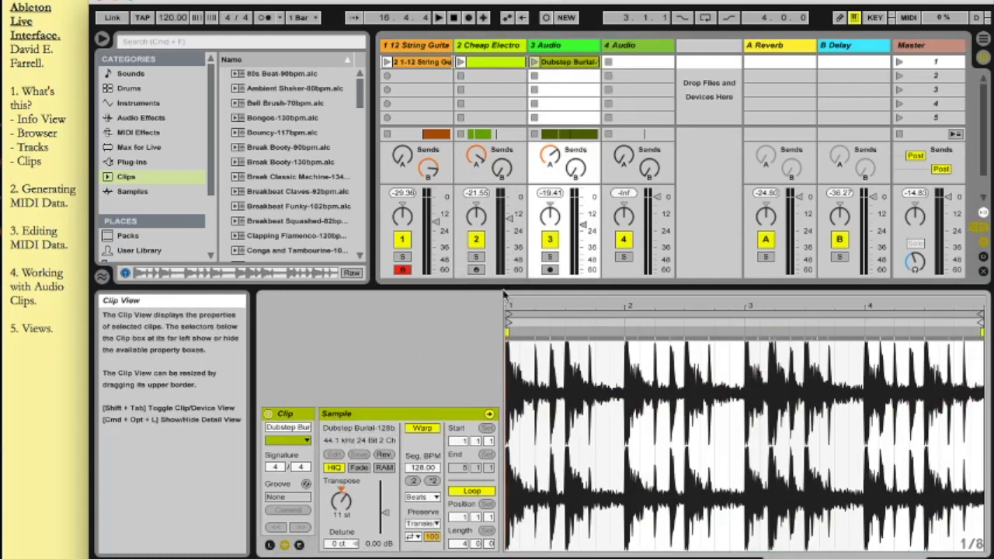
{"action": "left_click_drag", "start_coordinate": [506, 300], "coordinate": [508, 373]}
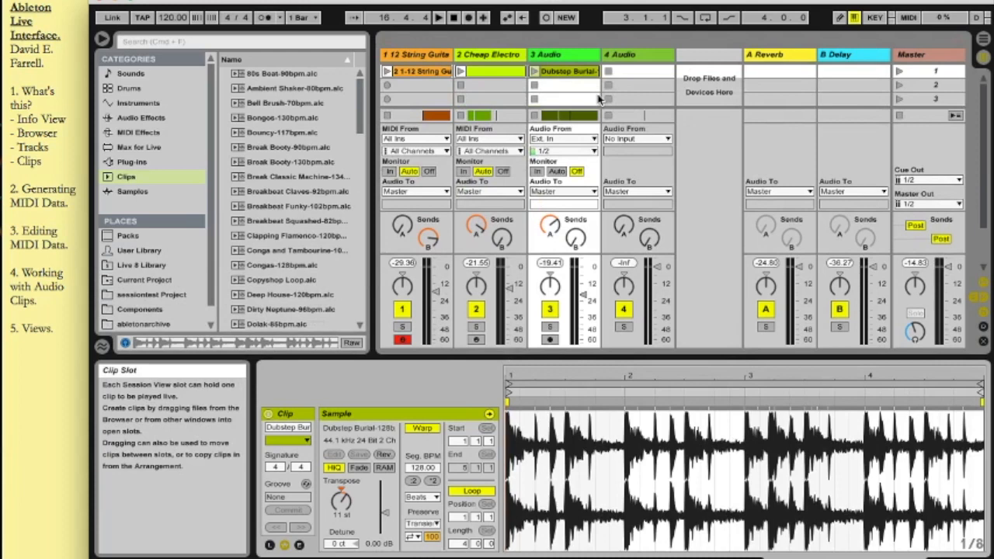
{"action": "key", "text": "Tab"}
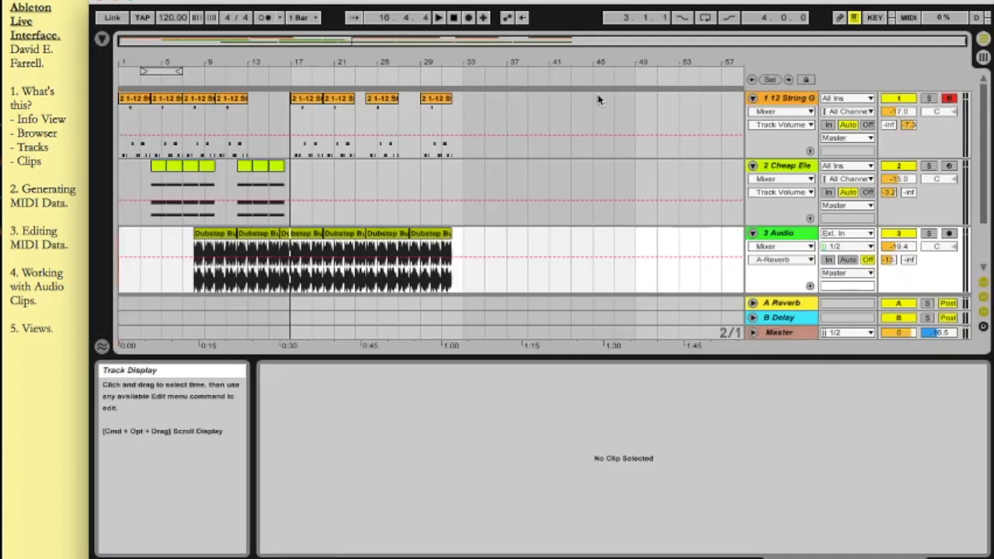